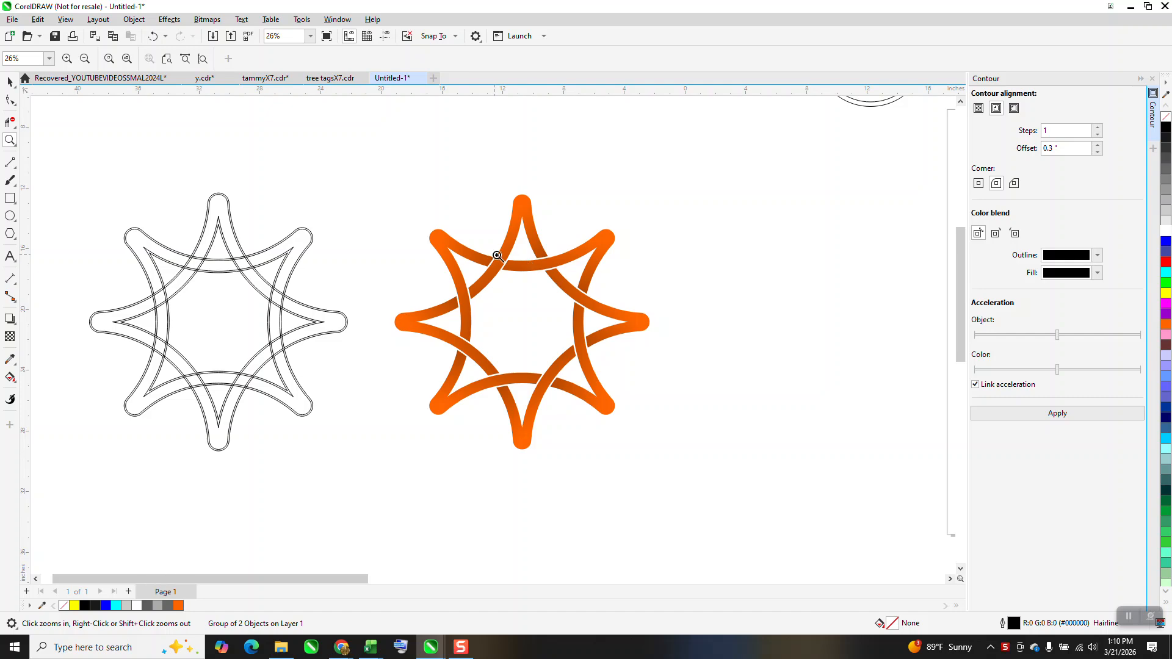
- Move the black rectangle behind the orange eight-pointed star and clear of the page
{"action": "scroll", "coordinate": [730, 309], "scroll_direction": "down", "scroll_amount": 1}
{"action": "scroll", "coordinate": [471, 224], "scroll_direction": "down", "scroll_amount": 1}
{"action": "left_click", "coordinate": [10, 81]}
{"action": "left_click_drag", "start_coordinate": [558, 437], "coordinate": [553, 253]}
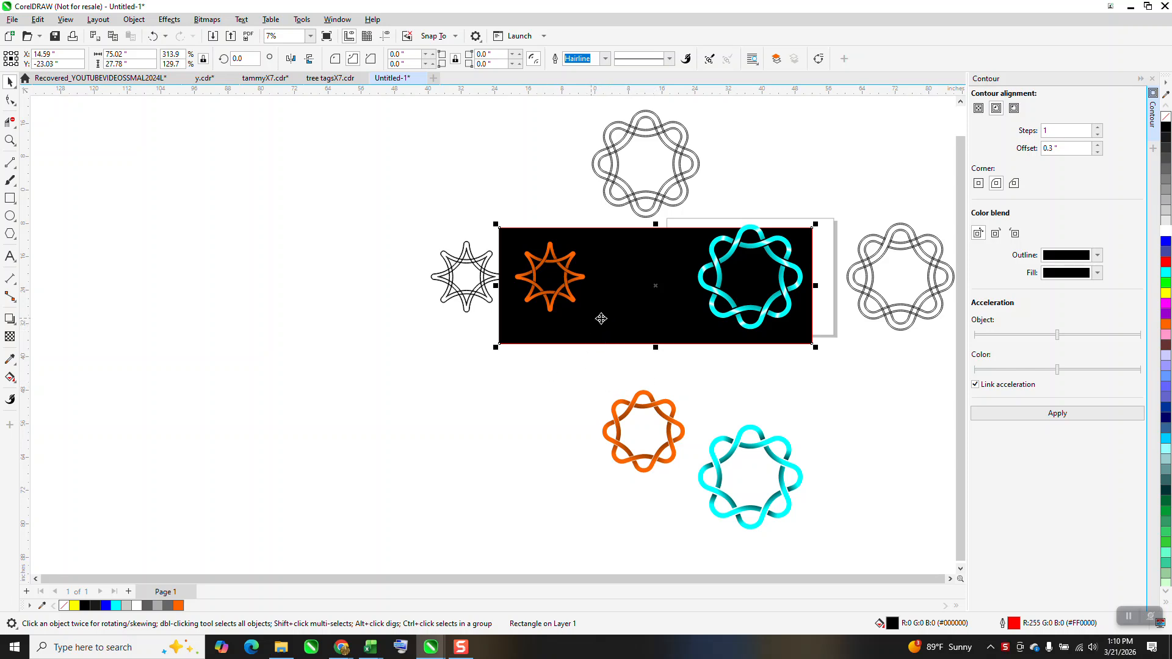
{"action": "left_click", "coordinate": [10, 140]}
{"action": "left_click_drag", "start_coordinate": [495, 235], "coordinate": [587, 302]}
{"action": "right_click", "coordinate": [586, 304]}
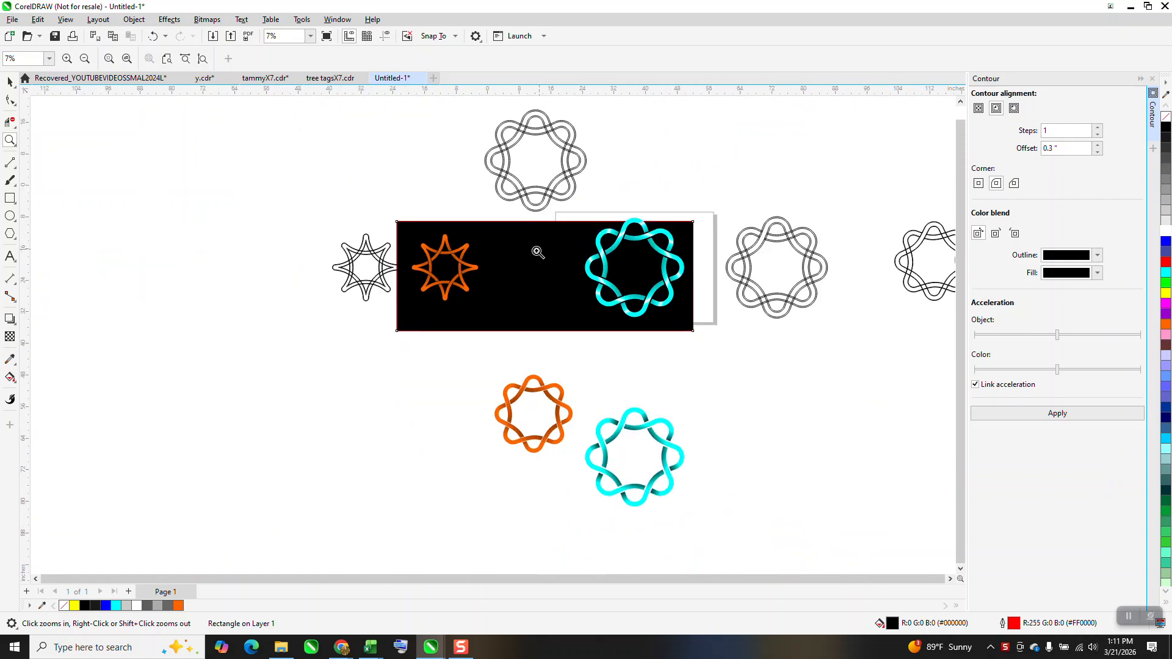
{"action": "left_click", "coordinate": [10, 81]}
{"action": "left_click_drag", "start_coordinate": [552, 258], "coordinate": [398, 228]}
- Delete all the outlined, cyan and orange rounded knot designs, keeping the black rectangle with the orange star
{"action": "left_click", "coordinate": [509, 177]}
{"action": "key", "text": "Delete"}
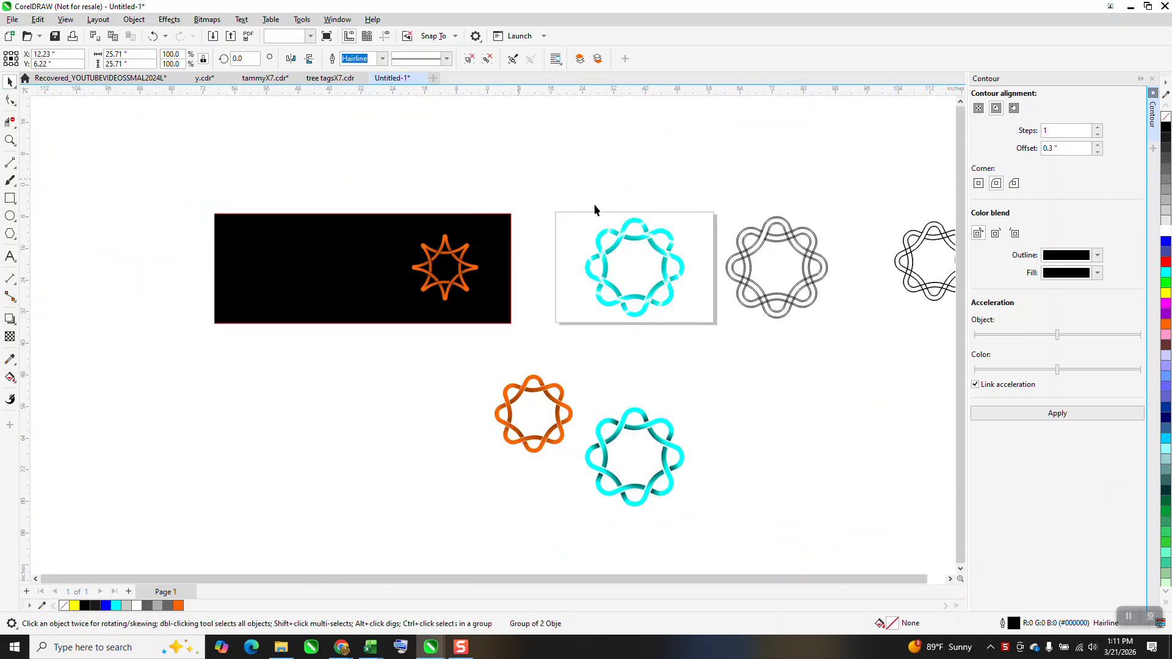
{"action": "left_click_drag", "start_coordinate": [829, 335], "coordinate": [830, 336]}
{"action": "key", "text": "Delete"}
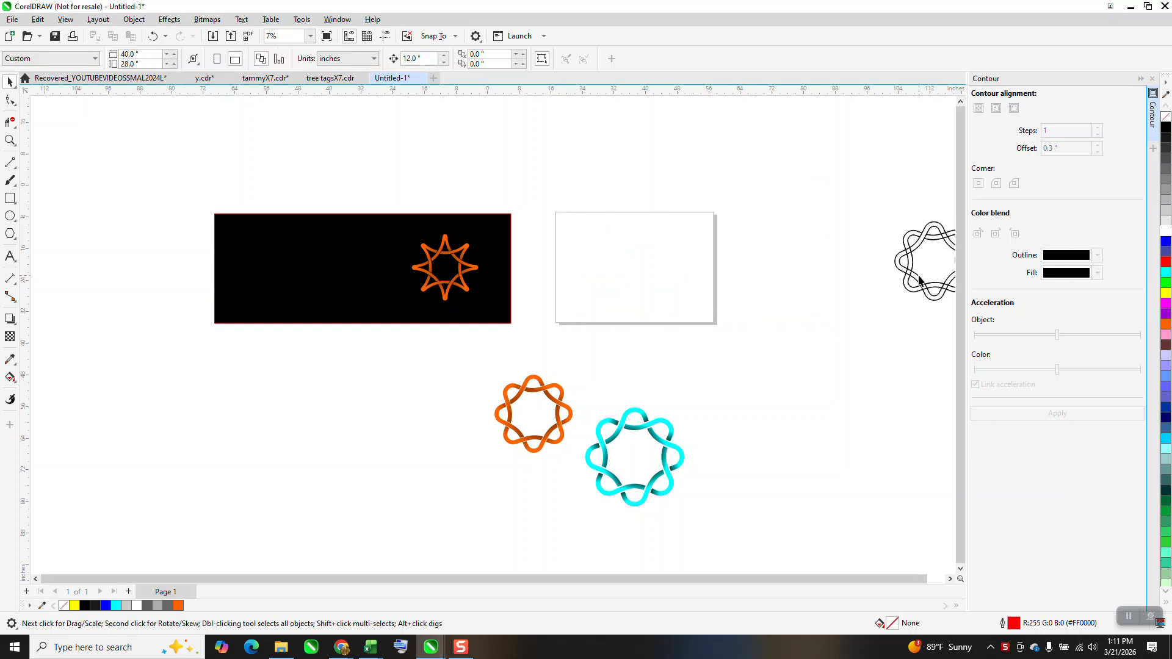
{"action": "left_click", "coordinate": [917, 278]}
{"action": "key", "text": "Delete"}
{"action": "left_click", "coordinate": [929, 296]}
{"action": "key", "text": "Delete"}
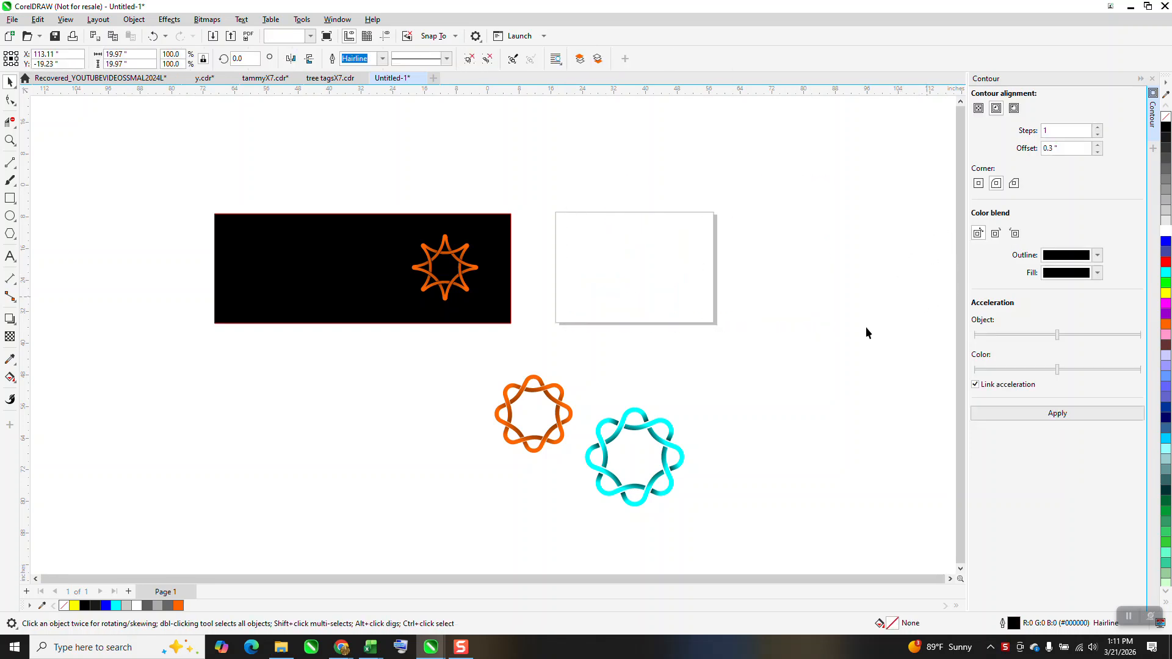
{"action": "left_click_drag", "start_coordinate": [459, 372], "coordinate": [792, 553]}
{"action": "key", "text": "Delete"}
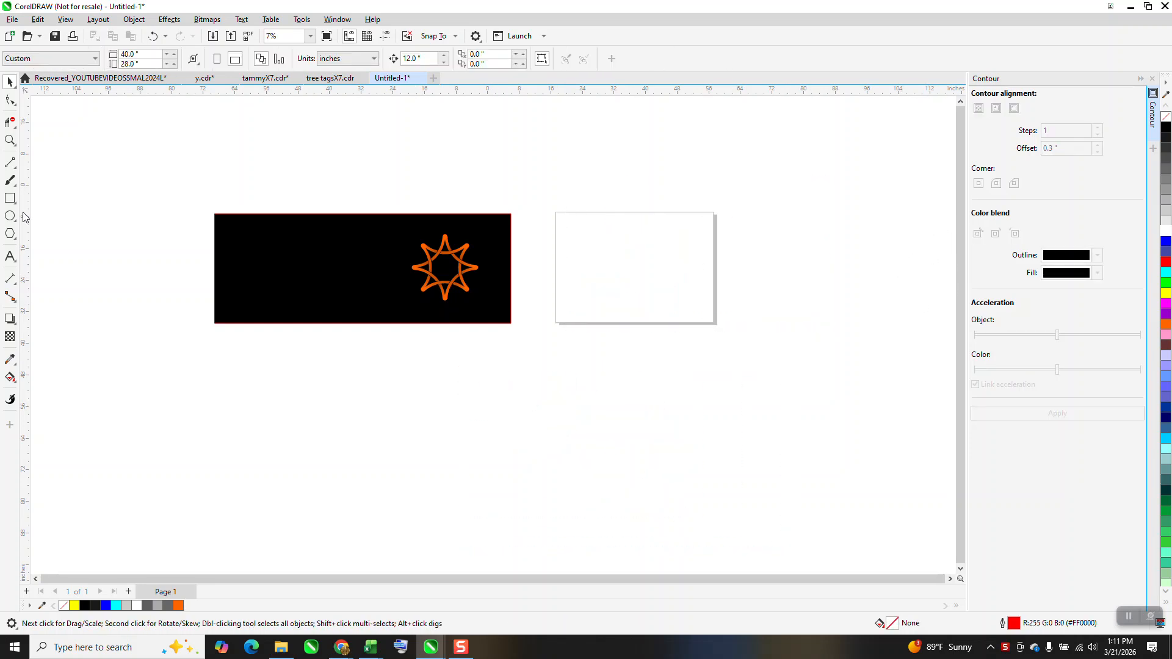
- Draw a square about 17.15 inches wide and centre it on the page
{"action": "left_click", "coordinate": [10, 198]}
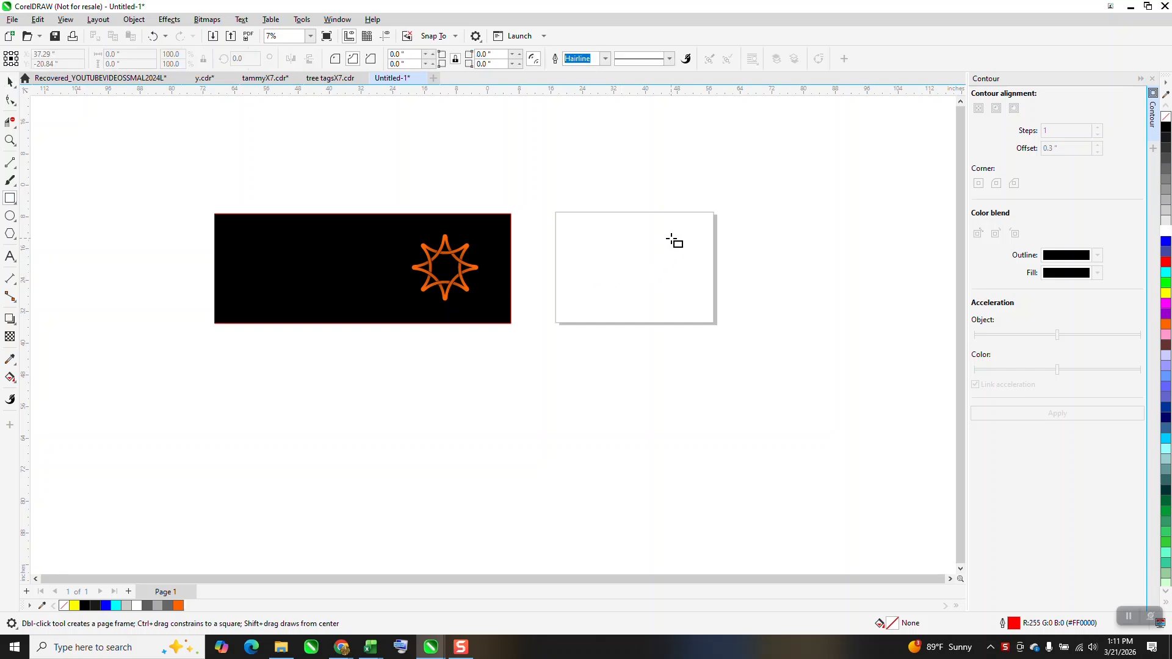
{"action": "left_click_drag", "start_coordinate": [673, 234], "coordinate": [605, 302]}
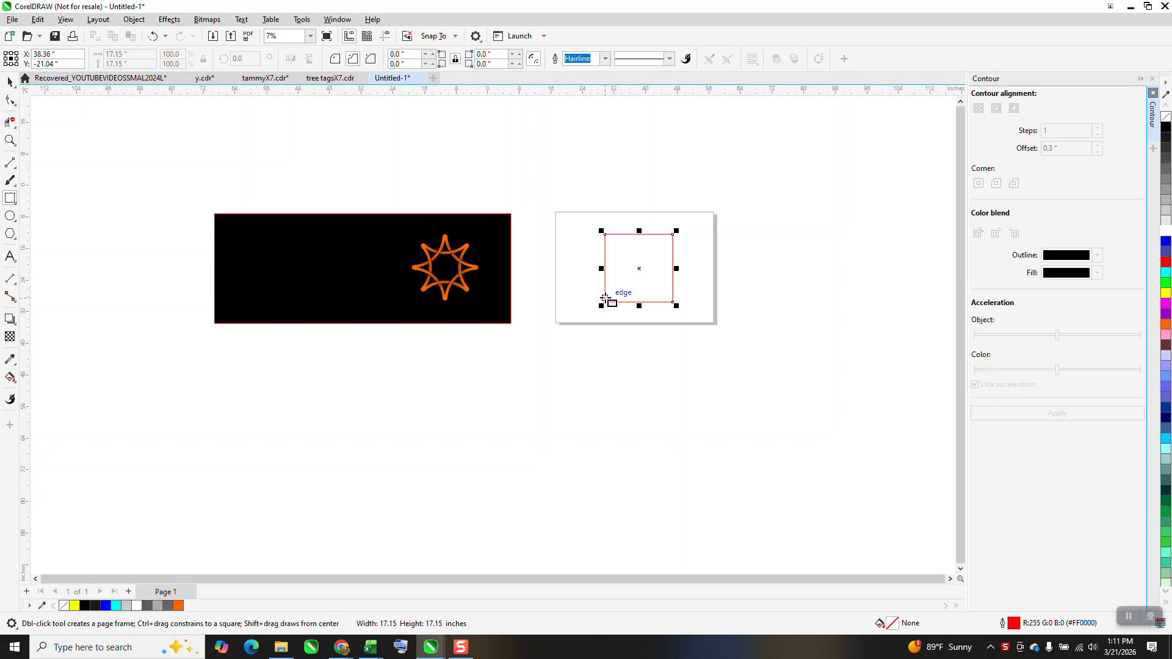
{"action": "key", "text": "p"}
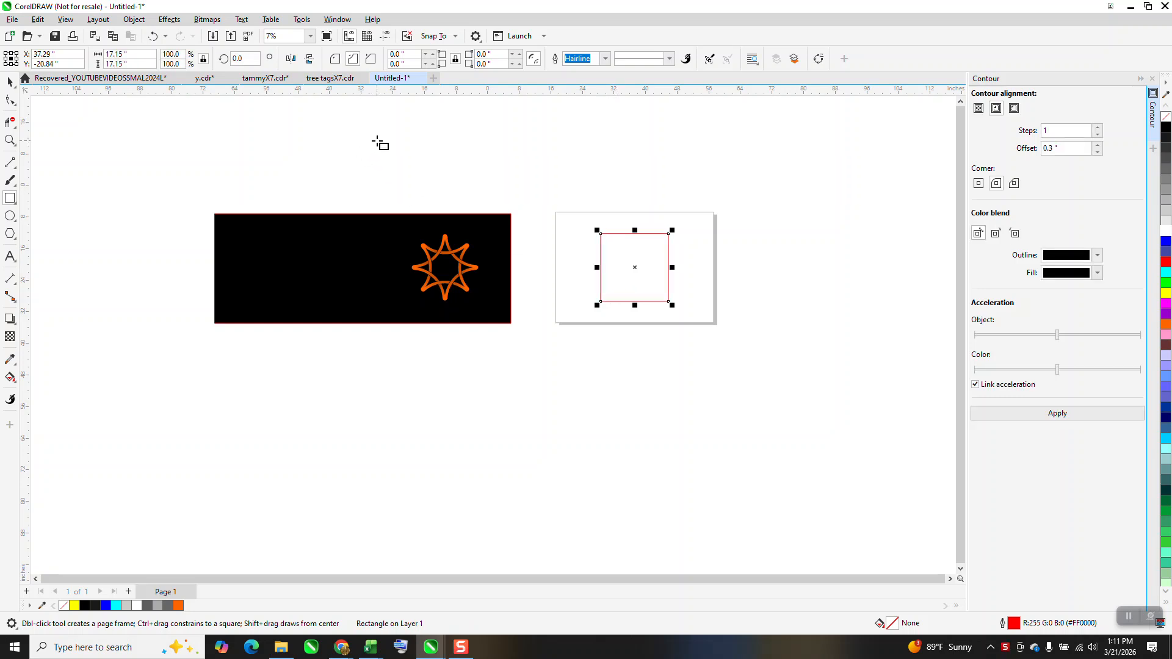
- Rotate the square 45 degrees to form a diamond
{"action": "left_click", "coordinate": [245, 58]}
{"action": "type", "text": "45"}
{"action": "key", "text": "Return"}
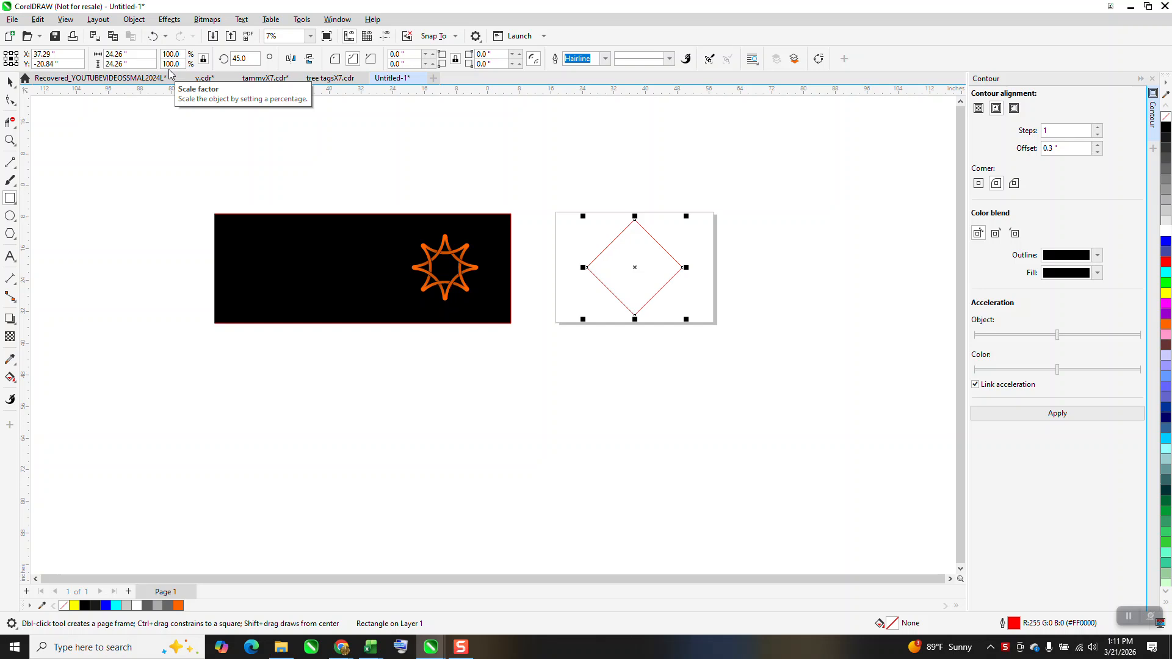
- Scallop the diamond's corners to a radius of about 6.88 inches and convert the shape to curves
{"action": "left_click", "coordinate": [10, 139]}
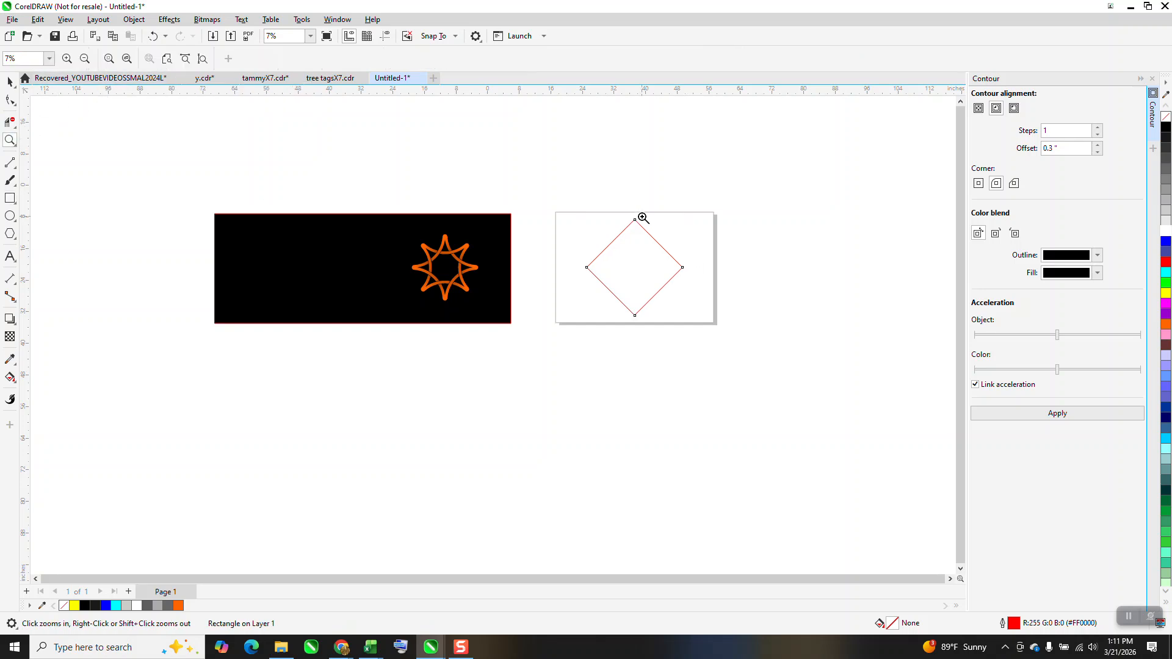
{"action": "left_click_drag", "start_coordinate": [547, 210], "coordinate": [855, 403]}
{"action": "left_click", "coordinate": [10, 99]}
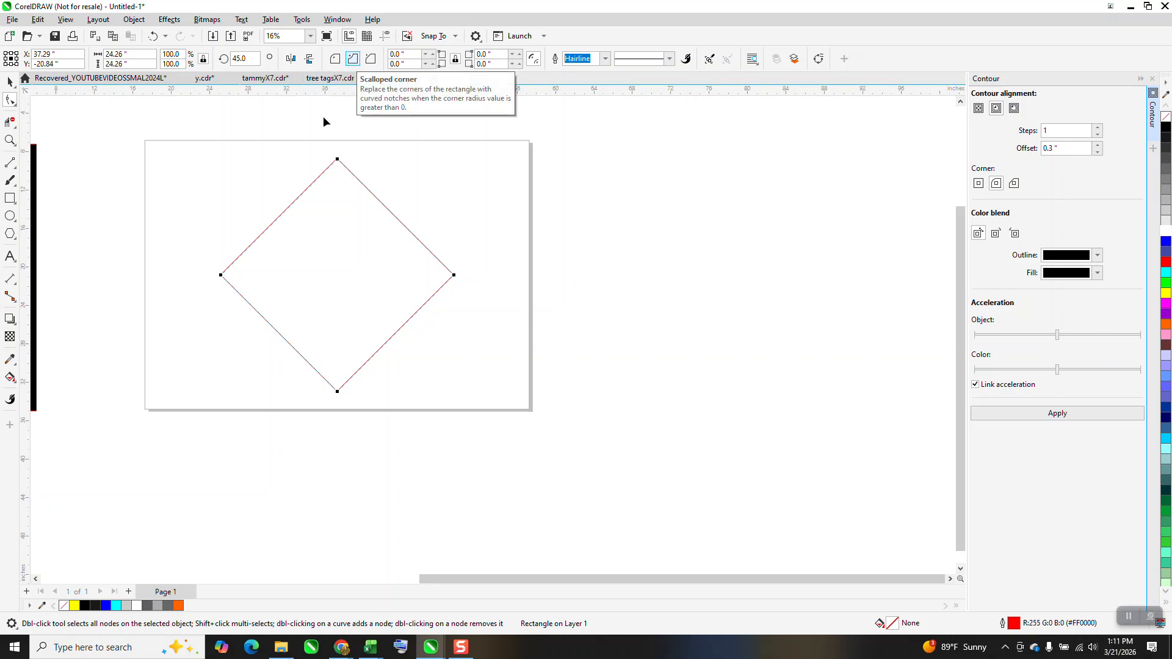
{"action": "left_click_drag", "start_coordinate": [222, 273], "coordinate": [306, 266]}
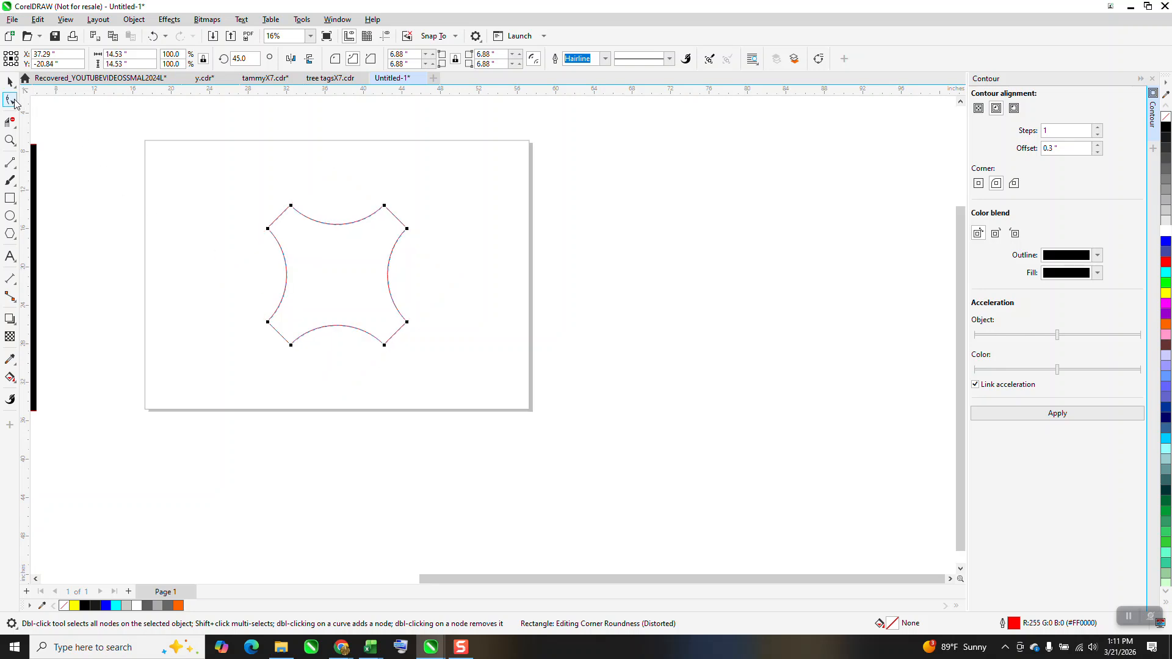
{"action": "left_click", "coordinate": [9, 81]}
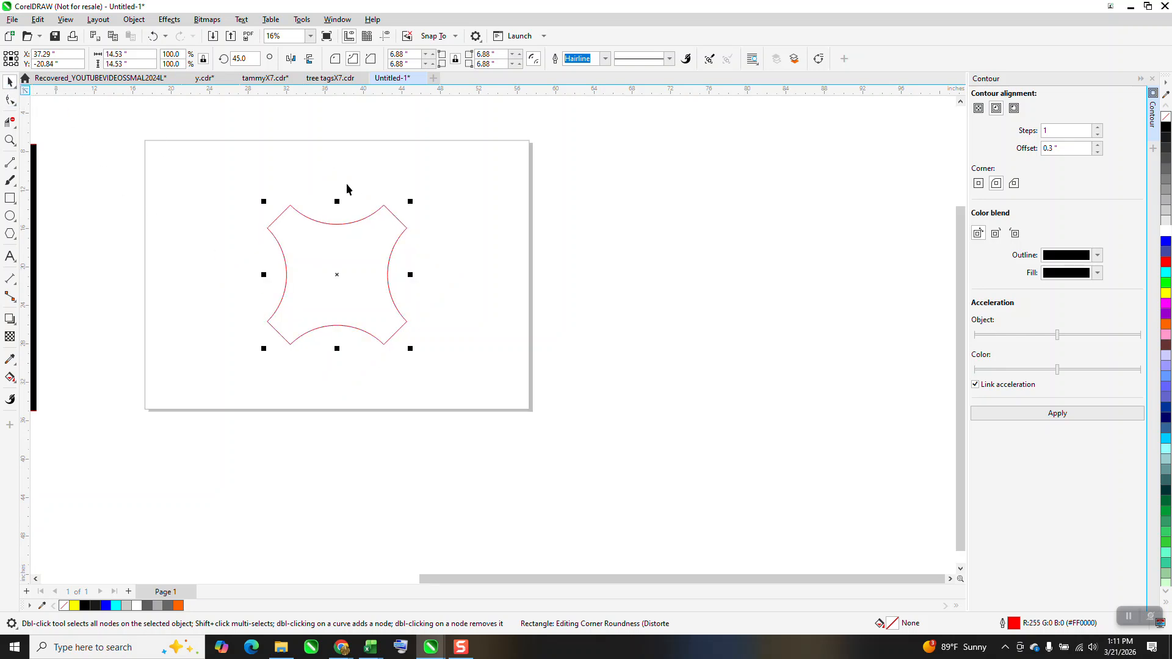
{"action": "left_click", "coordinate": [130, 23]}
{"action": "left_click", "coordinate": [183, 334]}
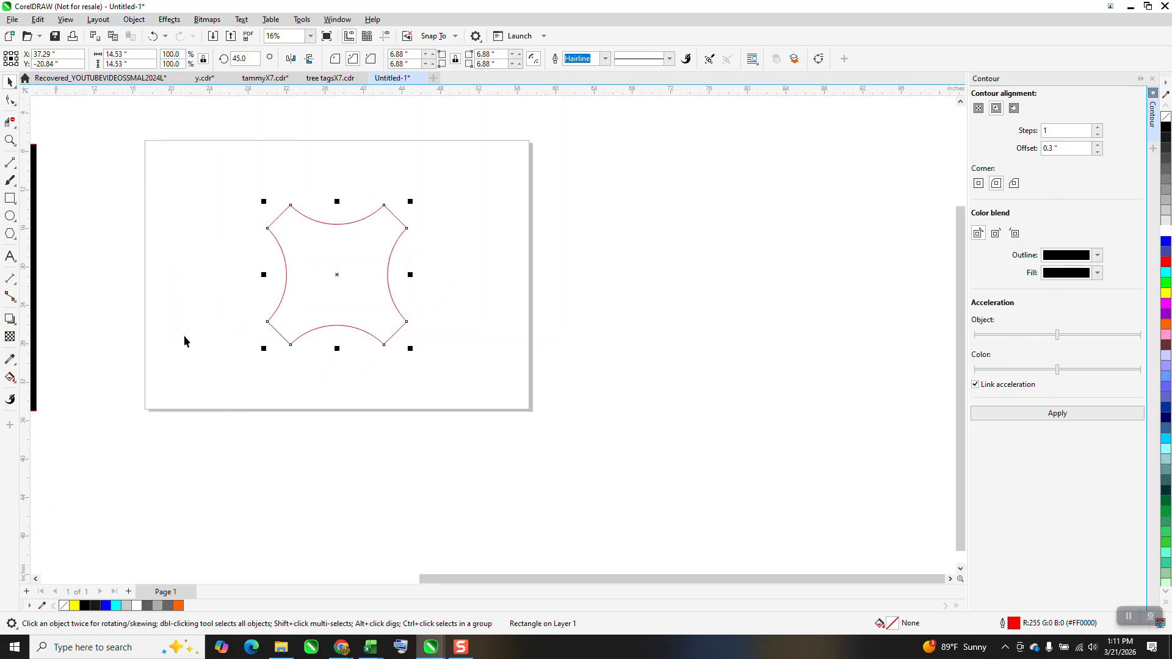
- Close the contour settings and open the Corners docker
{"action": "left_click", "coordinate": [1163, 89]}
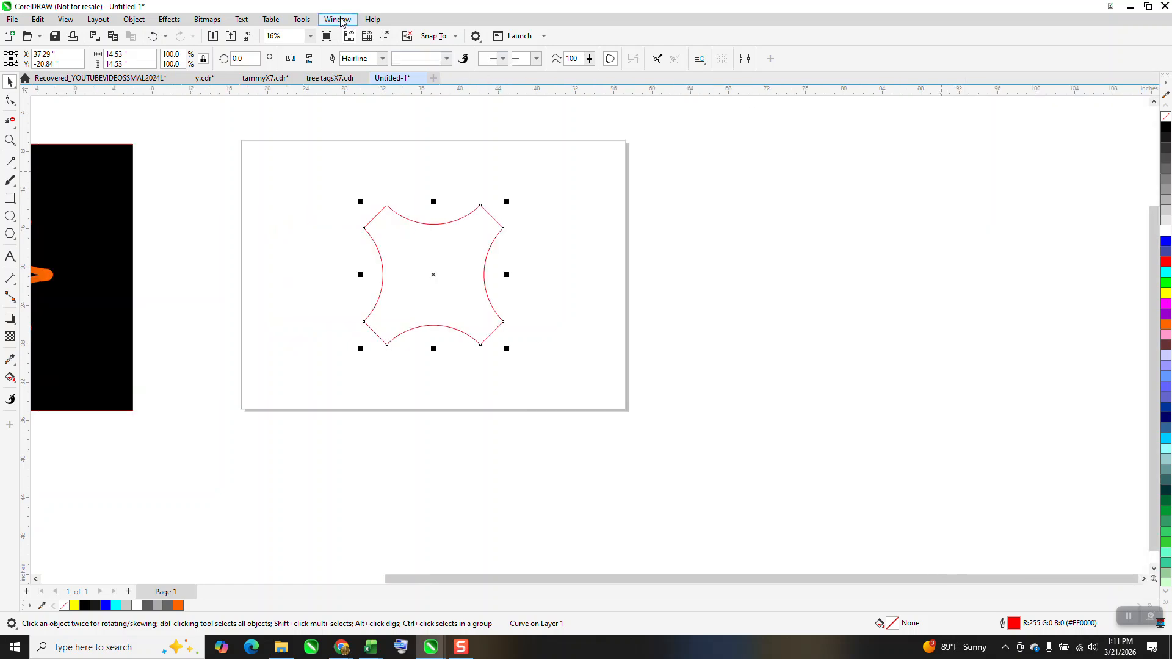
{"action": "left_click", "coordinate": [341, 22]}
{"action": "mouse_move", "coordinate": [368, 183]}
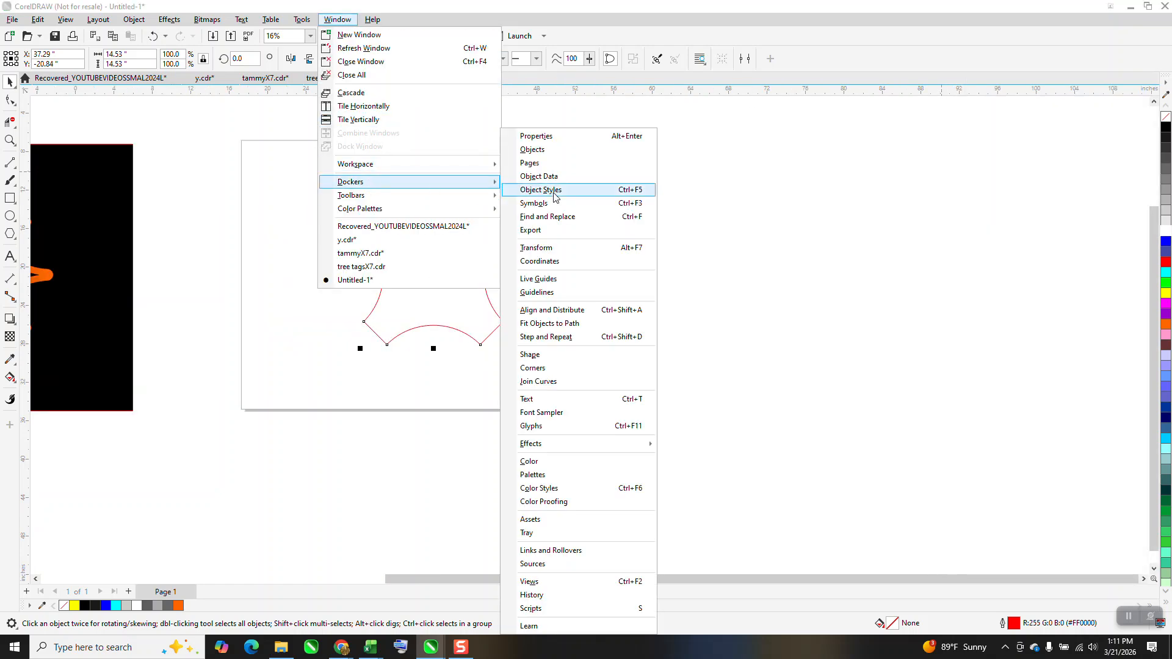
{"action": "left_click", "coordinate": [533, 368]}
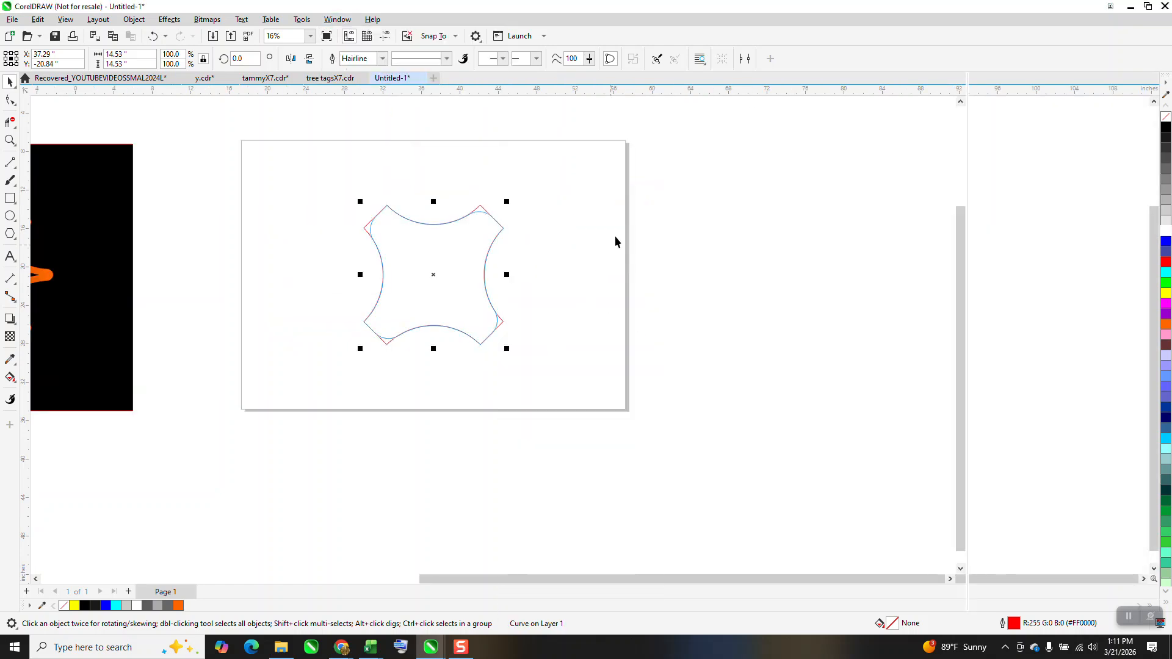
{"action": "left_click", "coordinate": [532, 244]}
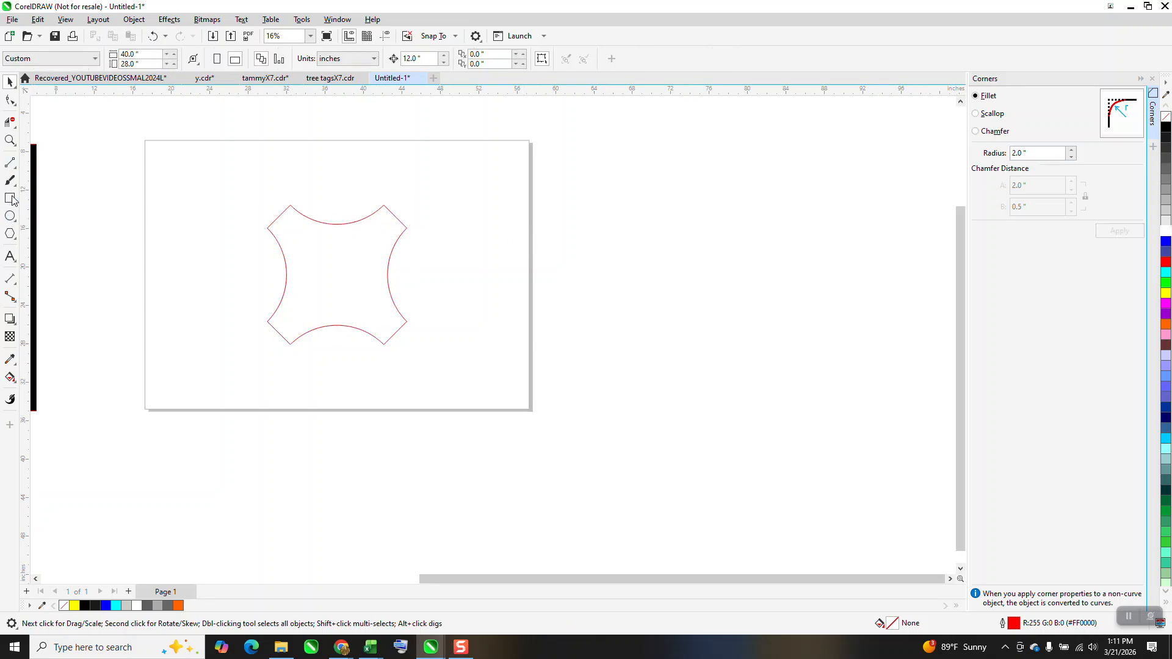
- Measure the short slanted edge at the scalloped shape's upper-right corner with a dimension line
{"action": "left_click", "coordinate": [10, 140]}
{"action": "left_click_drag", "start_coordinate": [326, 188], "coordinate": [607, 348]}
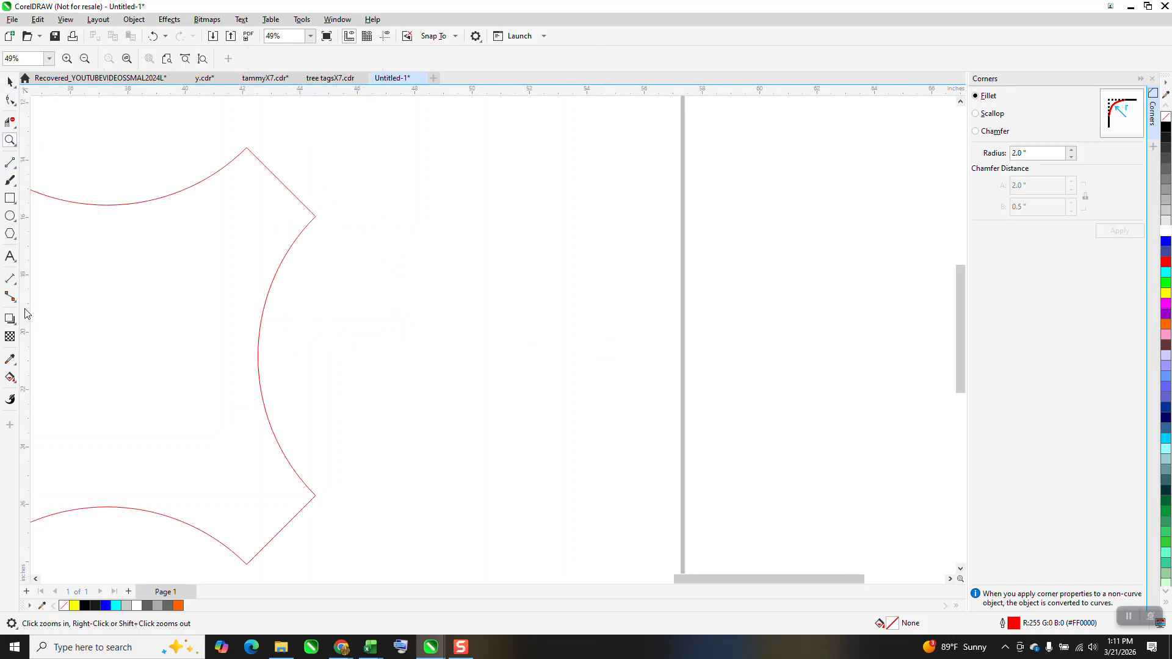
{"action": "left_click", "coordinate": [16, 283]}
{"action": "left_click", "coordinate": [66, 284]}
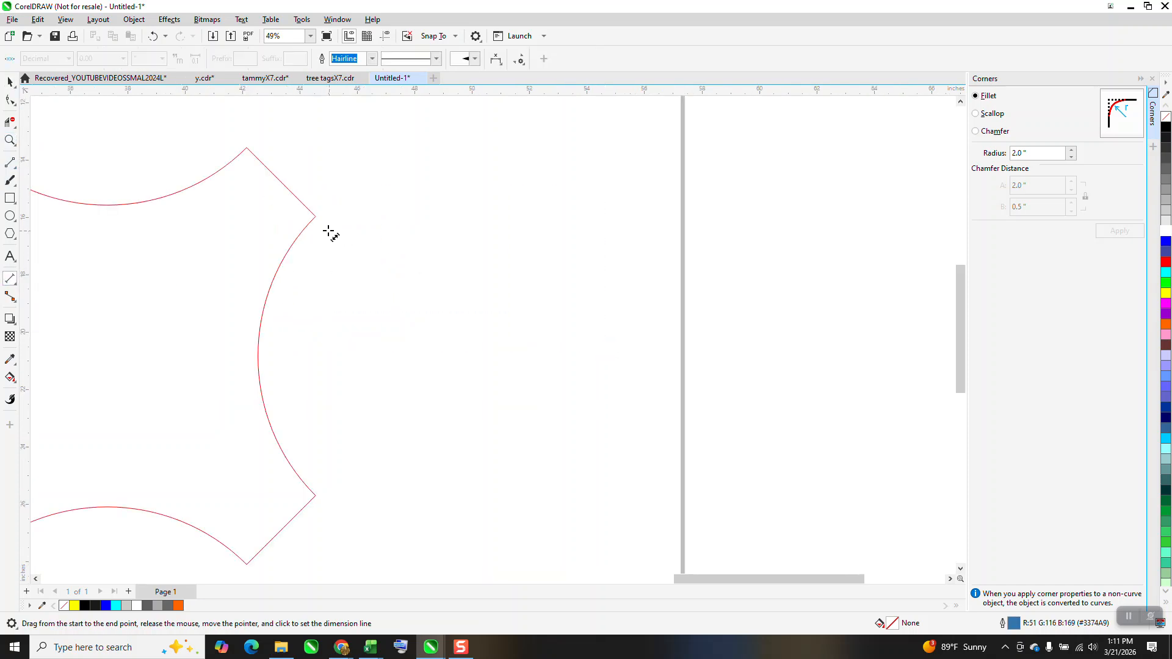
{"action": "left_click_drag", "start_coordinate": [315, 217], "coordinate": [248, 149]}
{"action": "key", "text": "Escape"}
{"action": "scroll", "coordinate": [451, 291], "scroll_direction": "down", "scroll_amount": 1}
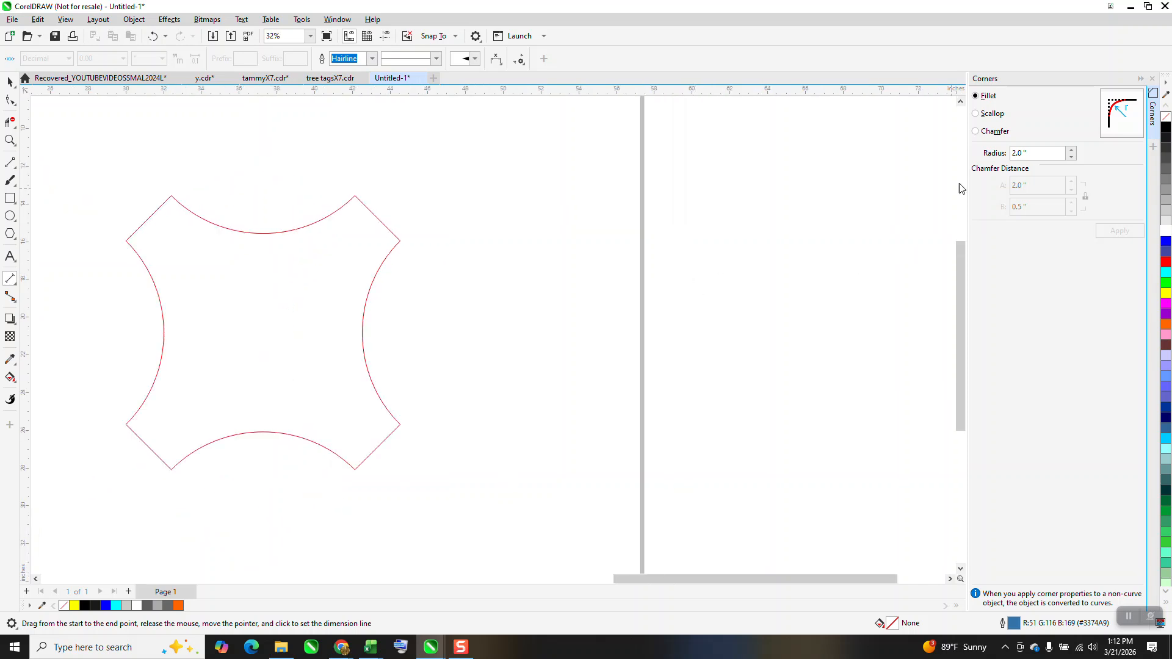
{"action": "scroll", "coordinate": [867, 285], "scroll_direction": "down", "scroll_amount": 1}
{"action": "key", "text": "space"}
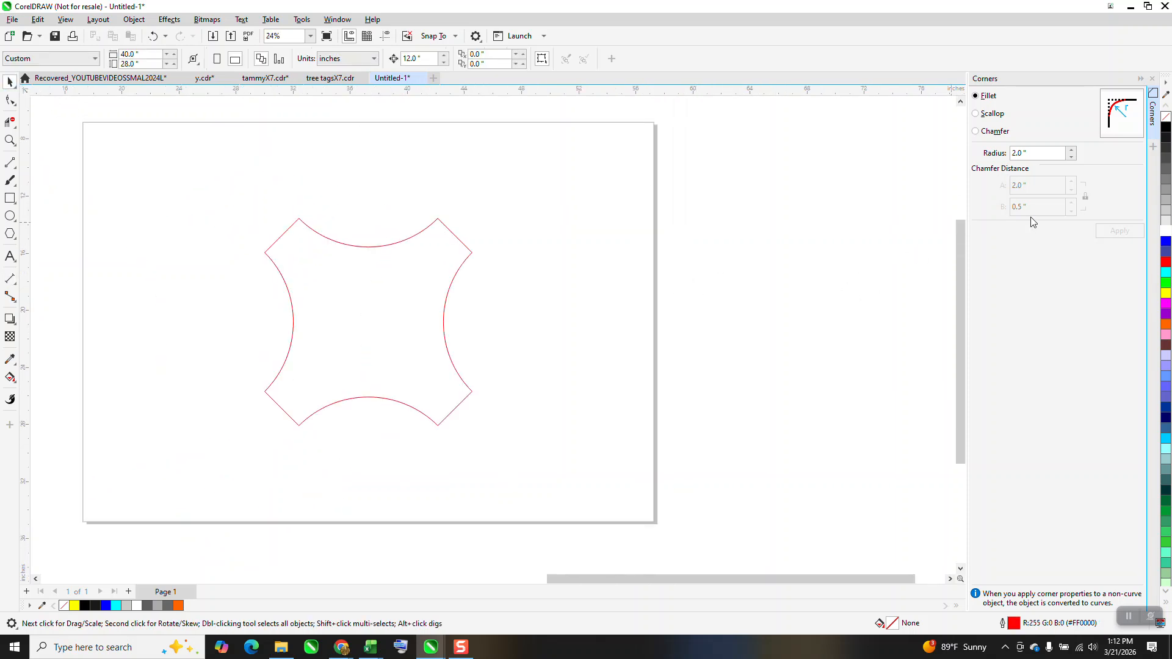
- Fillet all eight nodes of the scalloped curve with a 1.5-inch radius
{"action": "double_click", "coordinate": [1031, 154]}
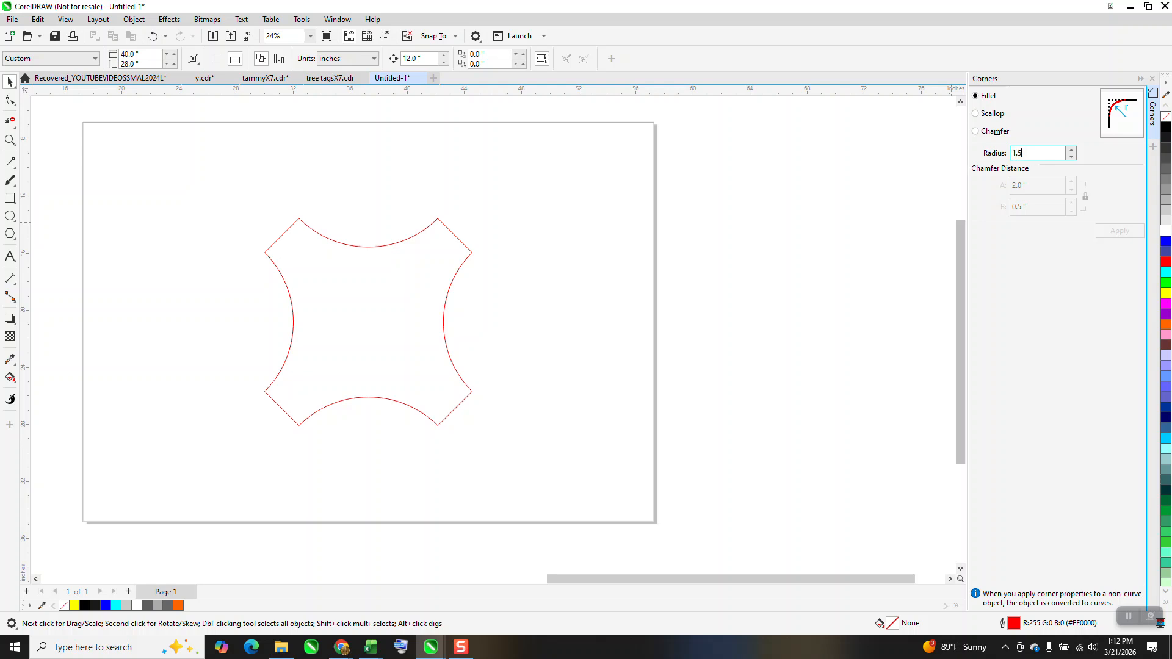
{"action": "left_click", "coordinate": [10, 100]}
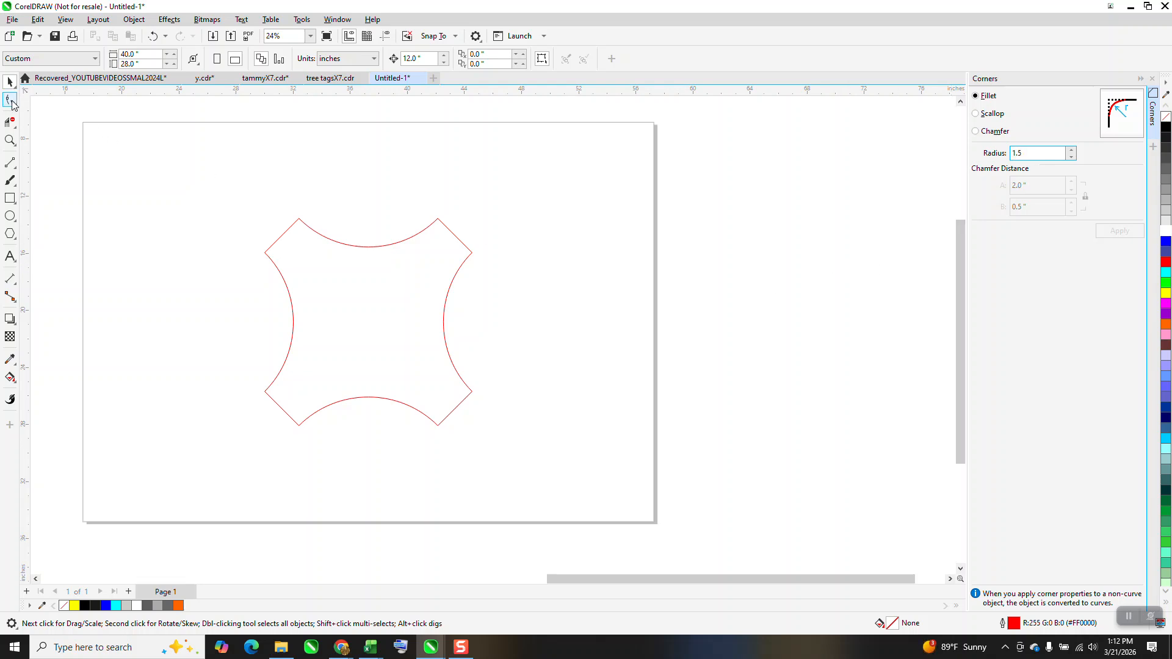
{"action": "left_click", "coordinate": [335, 244]}
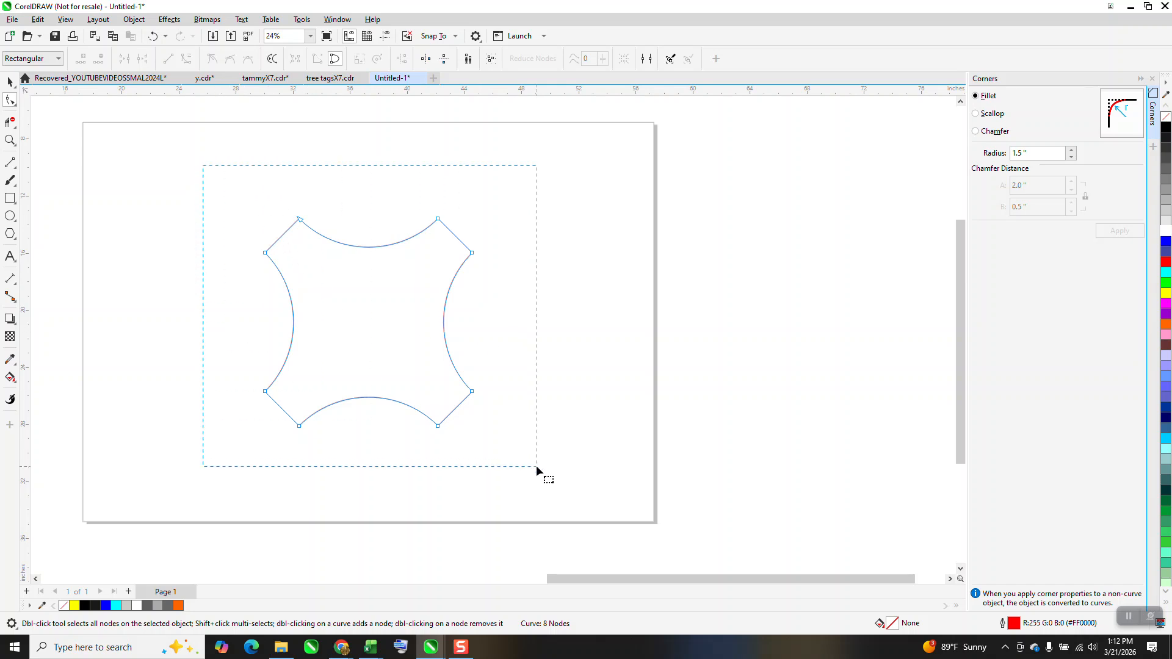
{"action": "left_click_drag", "start_coordinate": [536, 467], "coordinate": [582, 453]}
{"action": "left_click", "coordinate": [1122, 234]}
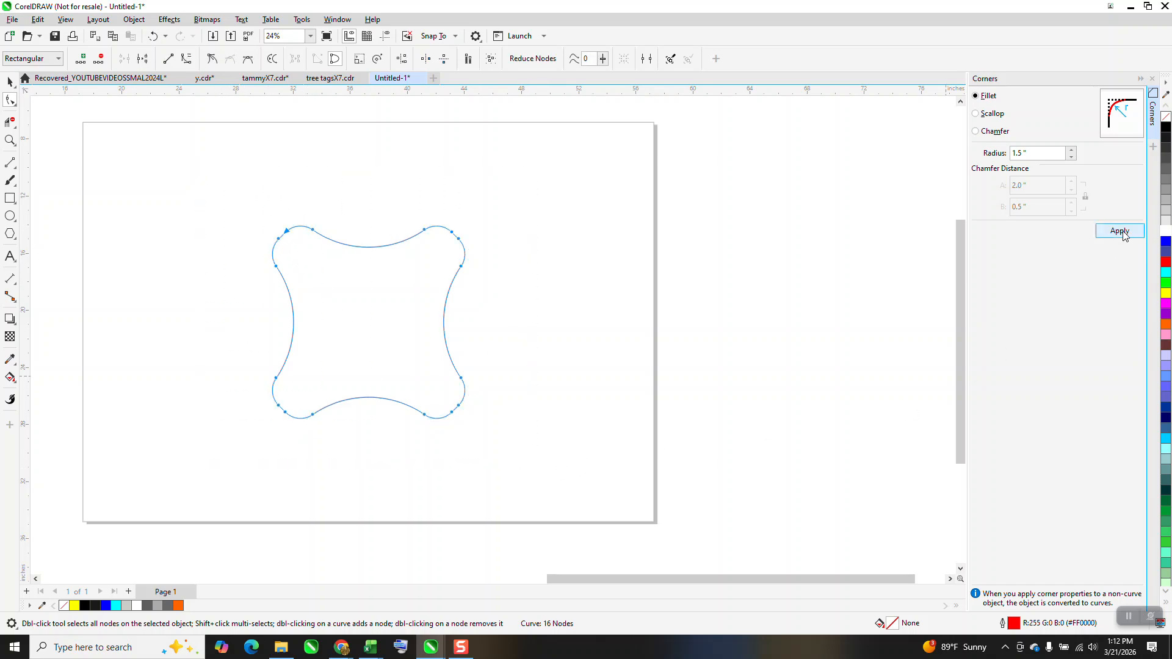
- Undo the 1.5-inch fillet and try a 2-inch fillet on all the nodes
{"action": "left_click", "coordinate": [154, 36]}
{"action": "left_click_drag", "start_coordinate": [1028, 154], "coordinate": [974, 171]}
{"action": "type", "text": "2"}
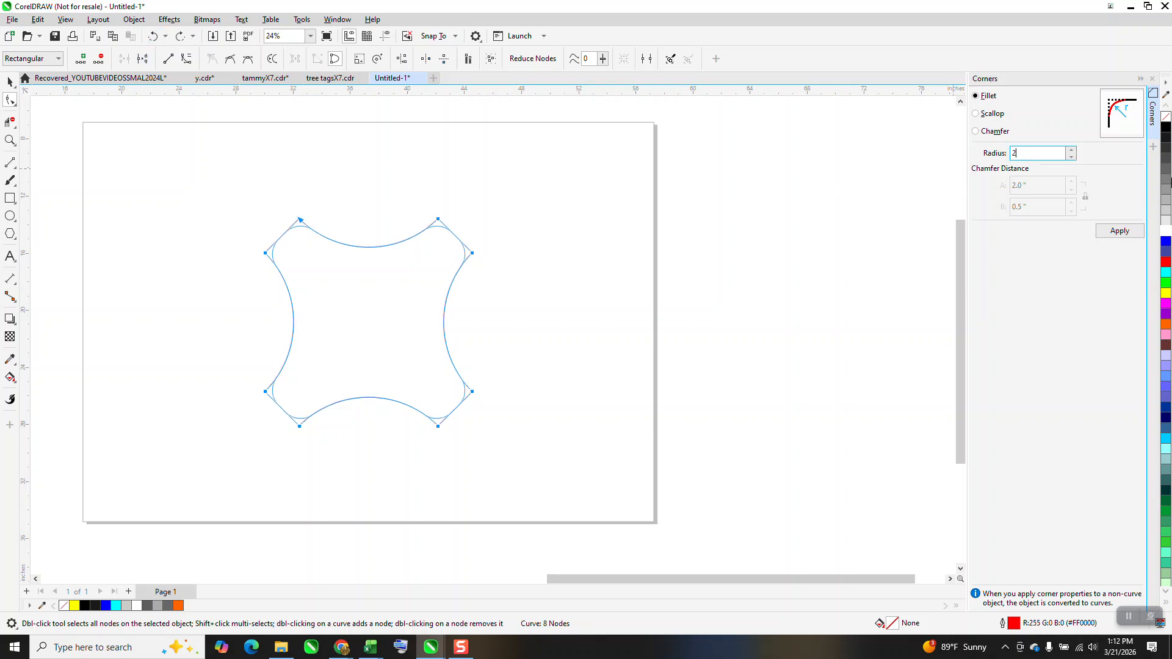
{"action": "left_click", "coordinate": [1120, 232]}
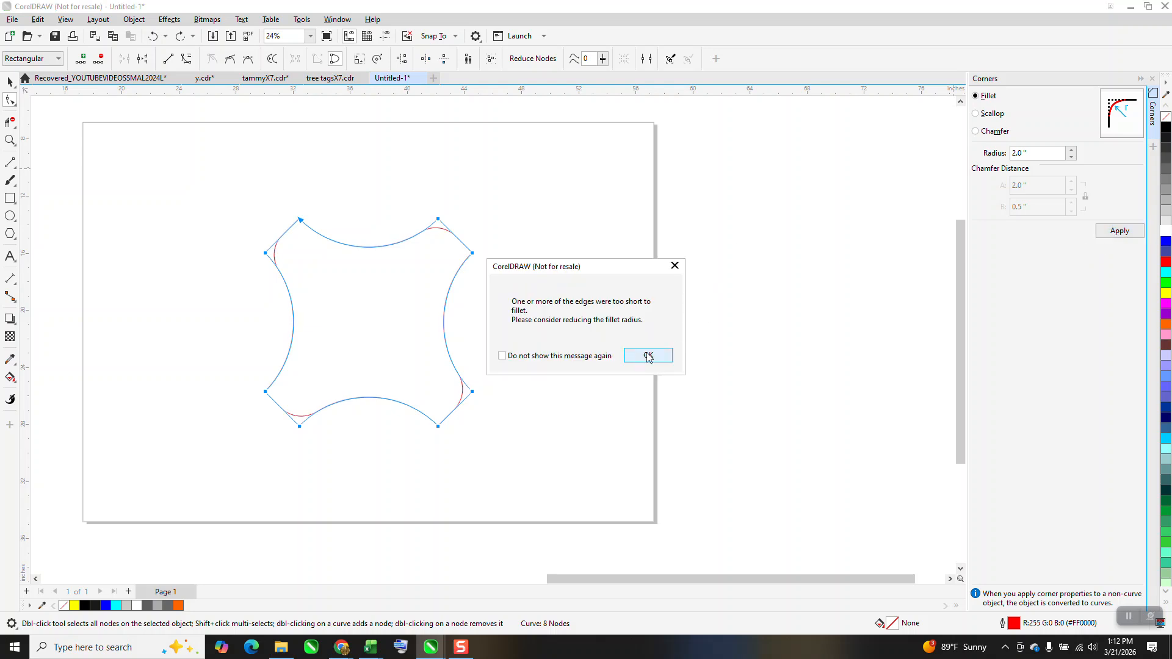
{"action": "left_click", "coordinate": [649, 356]}
- Undo the fillet attempt and earlier edits back to the plain diamond with sharp corners
{"action": "left_click", "coordinate": [152, 36]}
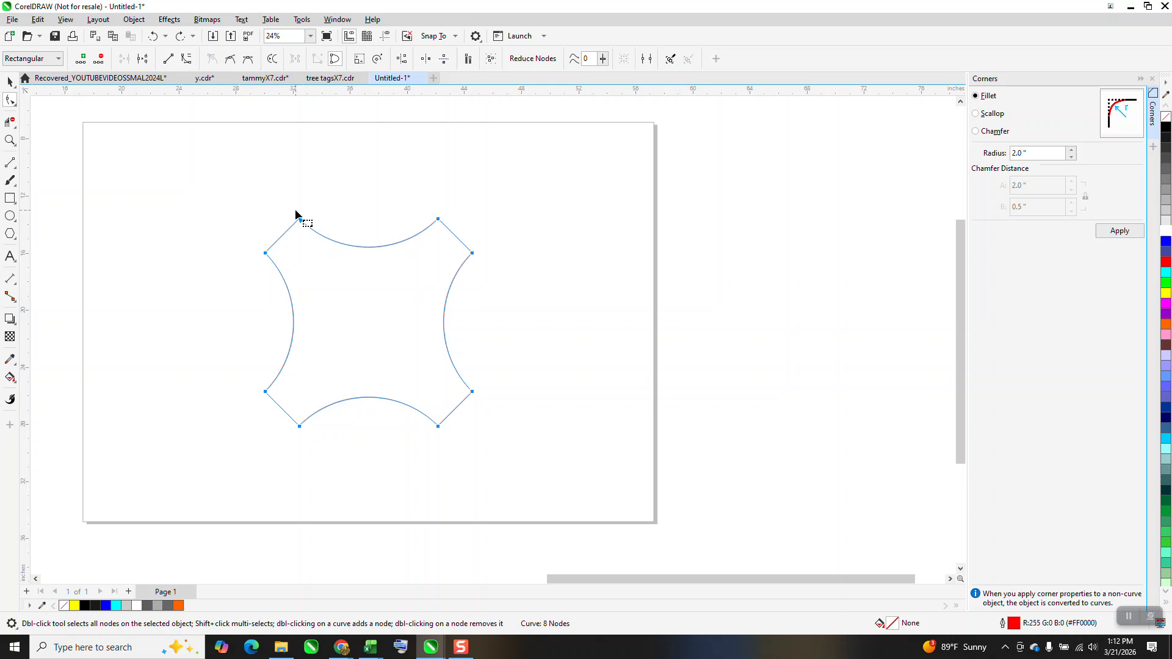
{"action": "left_click", "coordinate": [153, 37]}
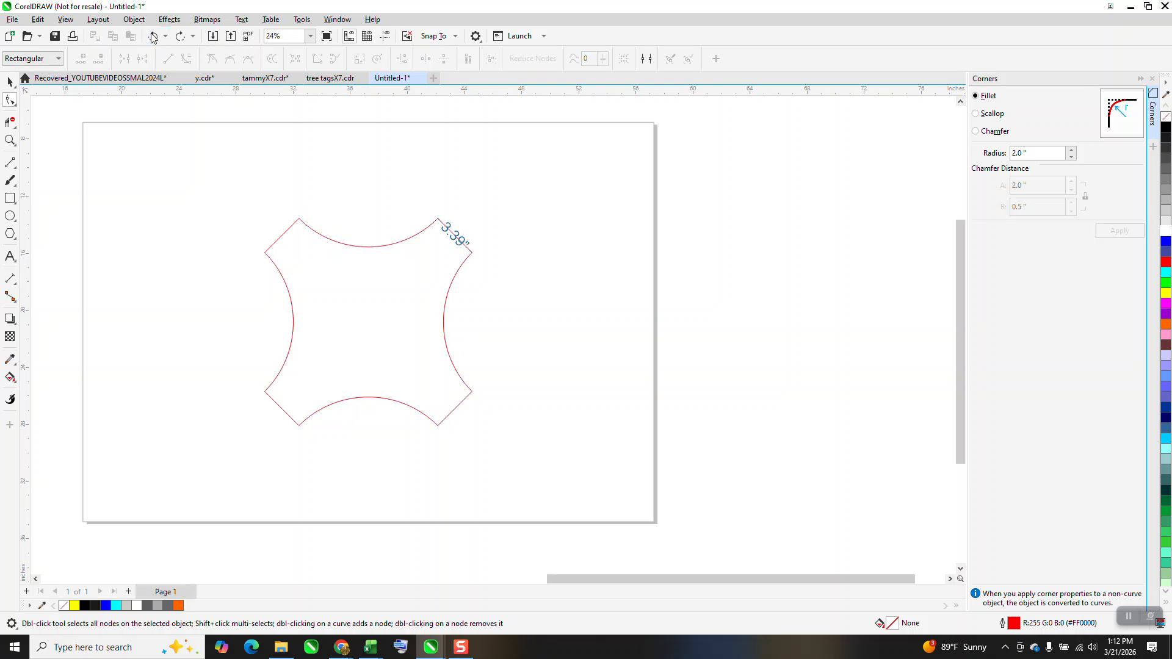
{"action": "left_click", "coordinate": [153, 36]}
{"action": "left_click", "coordinate": [152, 37]}
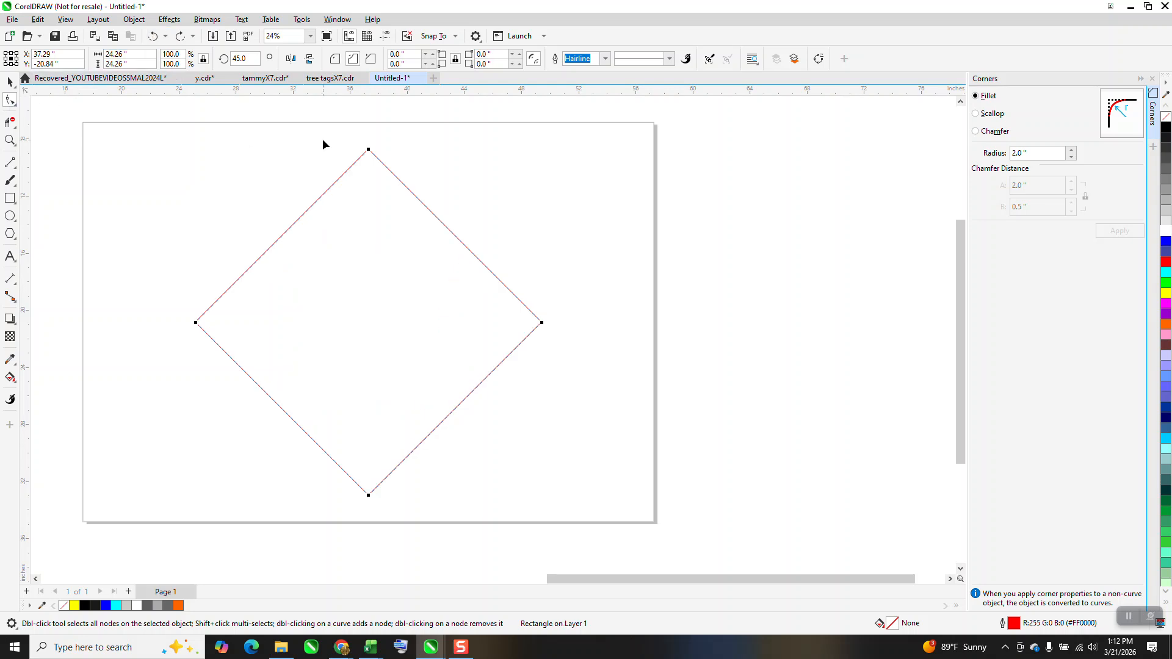
- Scallop the diamond's corners deeply, leaving short straight ends, and convert the shape to curves
{"action": "left_click_drag", "start_coordinate": [372, 152], "coordinate": [447, 230]}
{"action": "left_click", "coordinate": [11, 140]}
{"action": "left_click_drag", "start_coordinate": [254, 202], "coordinate": [592, 475]}
{"action": "left_click", "coordinate": [132, 20]}
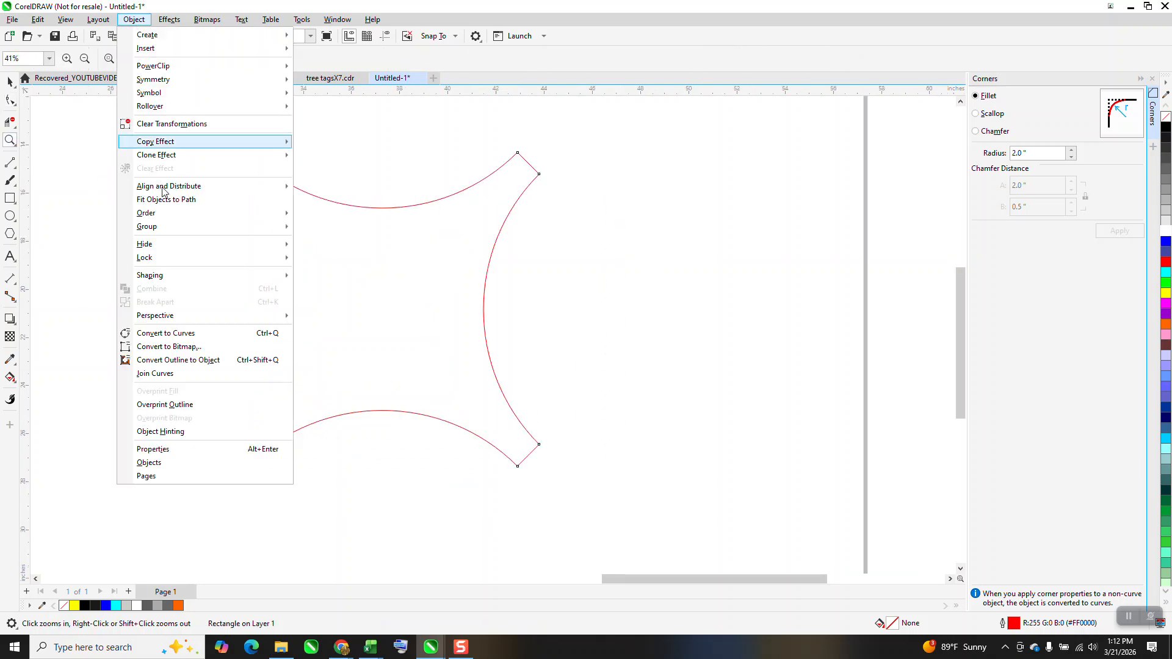
{"action": "left_click", "coordinate": [165, 334]}
- Try a 0.5-inch fillet on all eight nodes of the scalloped curve, and undo it
{"action": "left_click", "coordinate": [11, 101]}
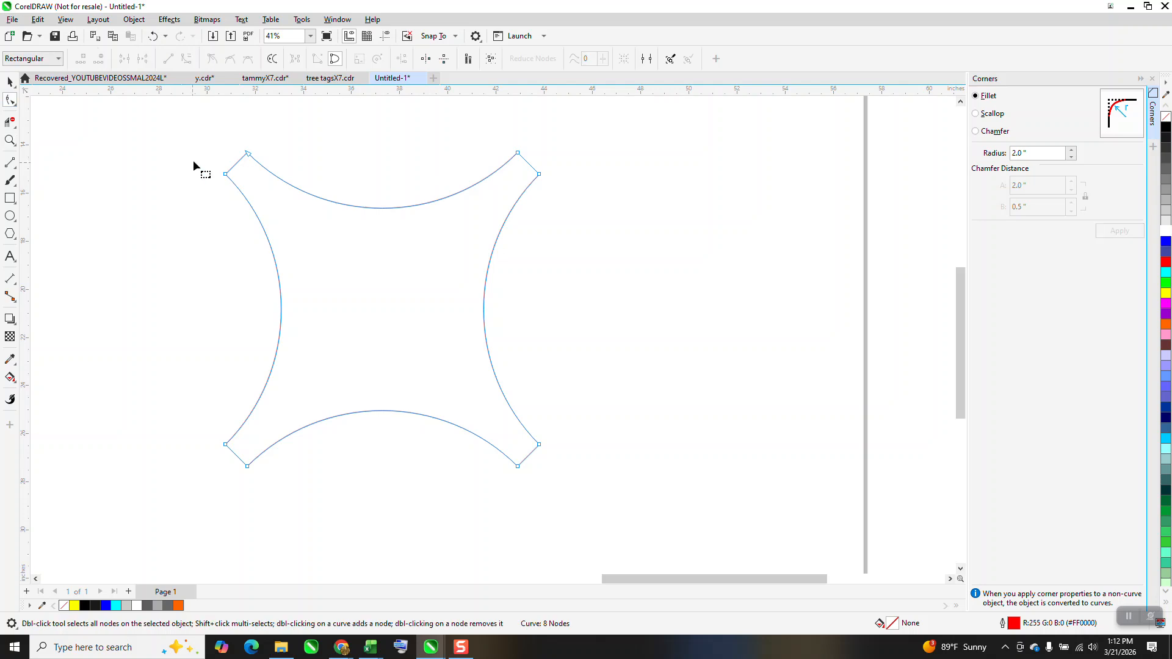
{"action": "left_click_drag", "start_coordinate": [568, 500], "coordinate": [568, 499]}
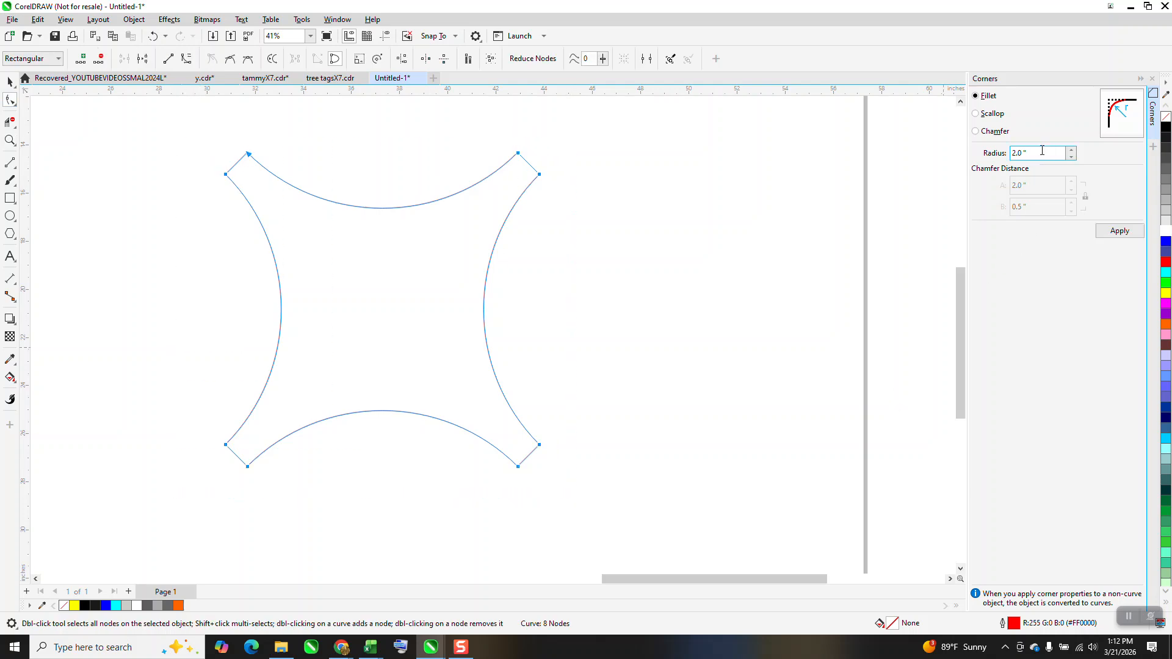
{"action": "type", "text": ".5"}
{"action": "left_click", "coordinate": [1120, 230]}
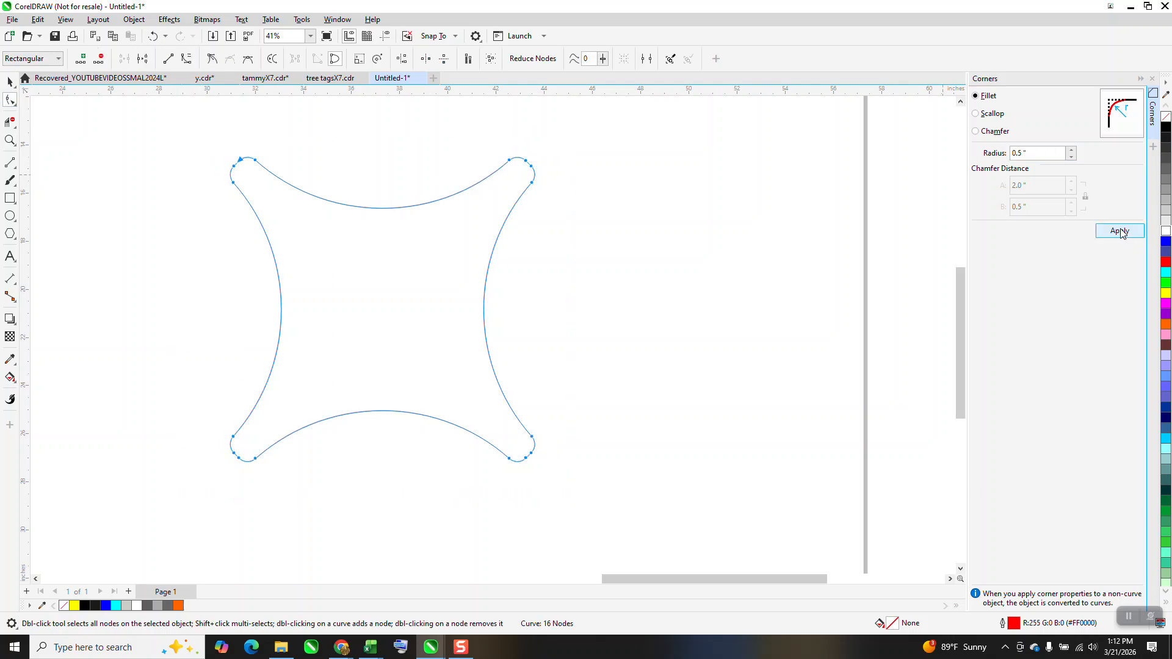
{"action": "left_click", "coordinate": [153, 38]}
- Fillet all the nodes of the scalloped curve with a 0.6-inch radius and close the corner settings
{"action": "left_click", "coordinate": [1015, 155]}
{"action": "left_click_drag", "start_coordinate": [1015, 158], "coordinate": [946, 148]}
{"action": "type", "text": ".6"}
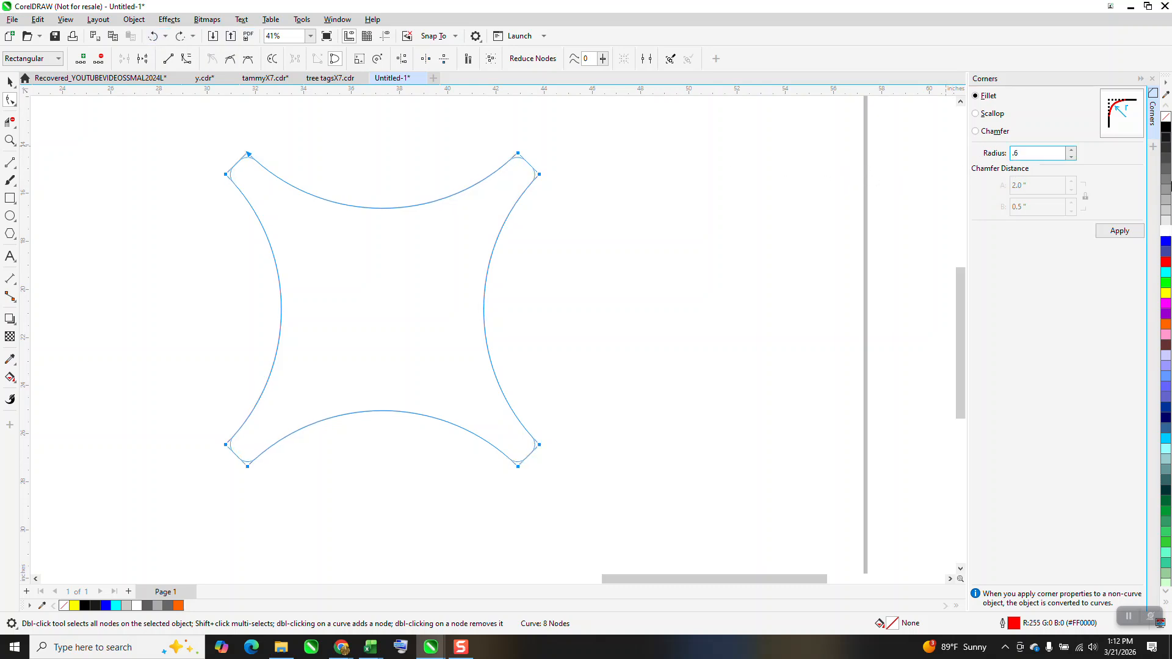
{"action": "left_click", "coordinate": [1124, 231]}
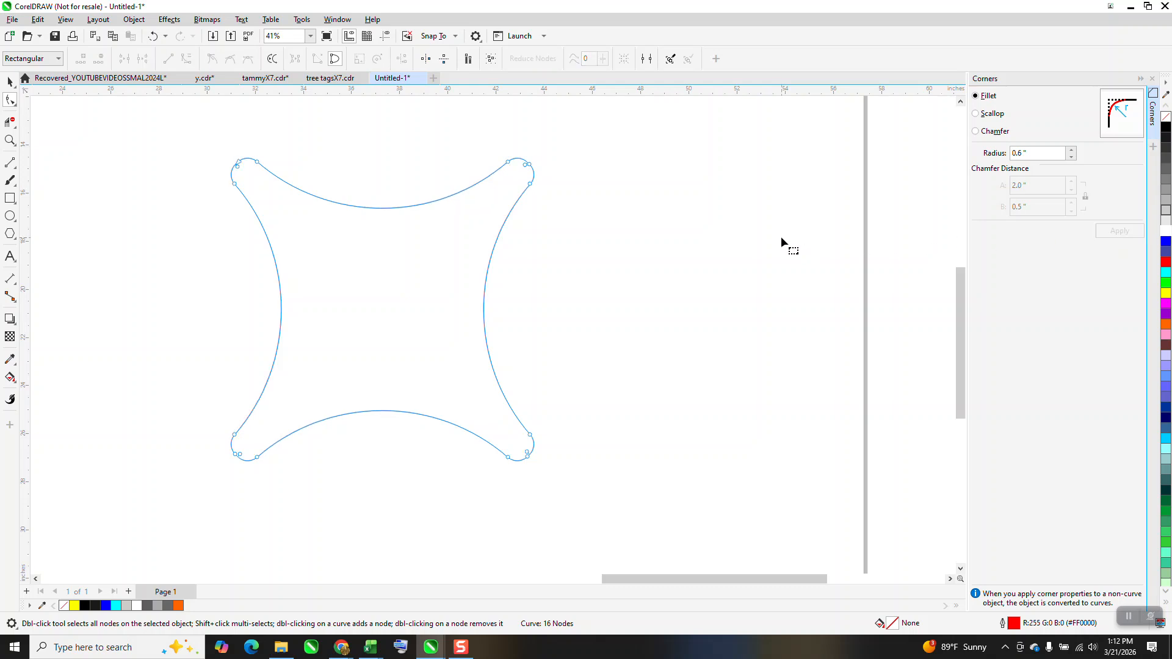
{"action": "left_click", "coordinate": [9, 81]}
{"action": "left_click", "coordinate": [1153, 79]}
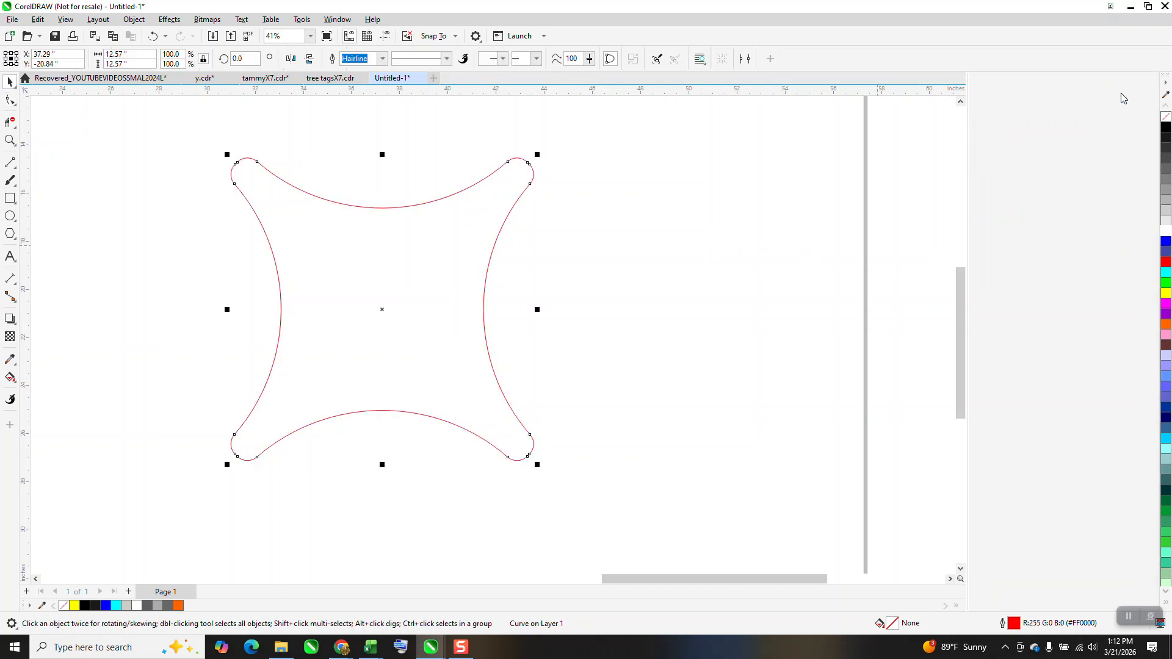
- Thicken the filleted curve's outline to 36 pt and convert the outline to an object
{"action": "left_click", "coordinate": [169, 19]}
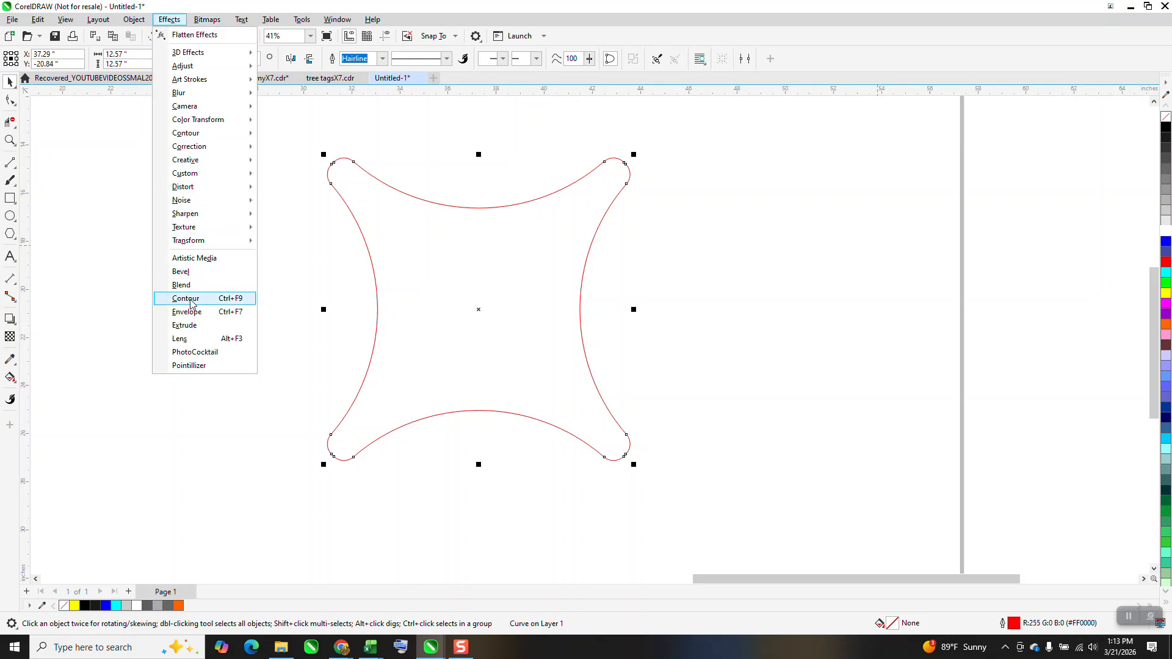
{"action": "left_click", "coordinate": [188, 299]}
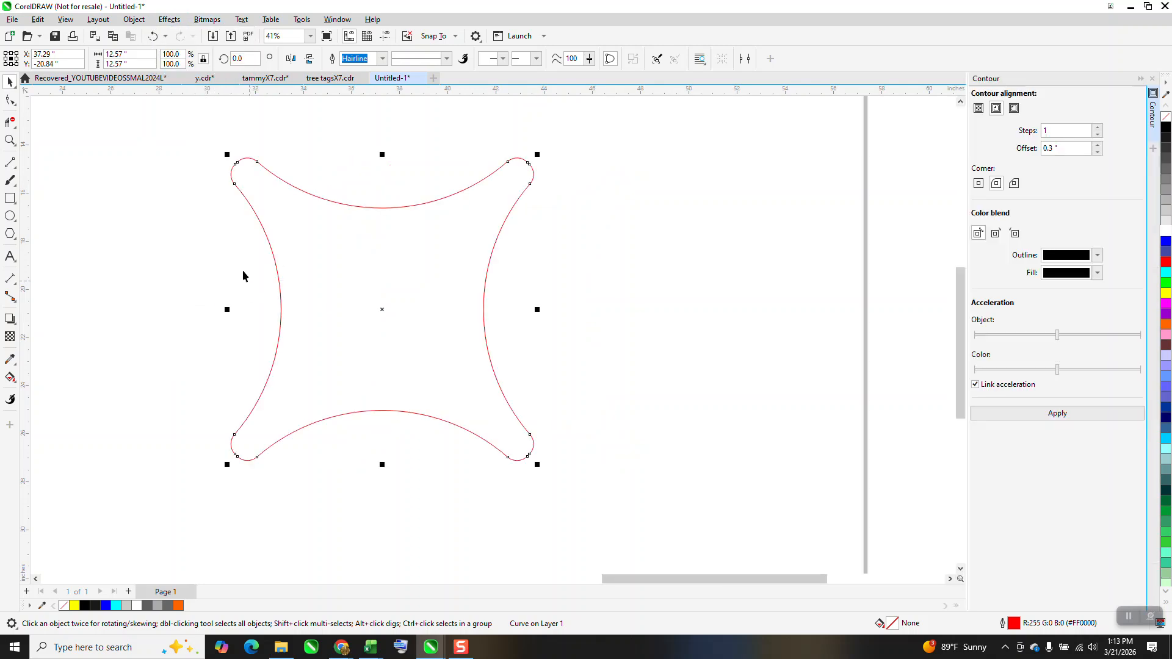
{"action": "left_click", "coordinate": [383, 59]}
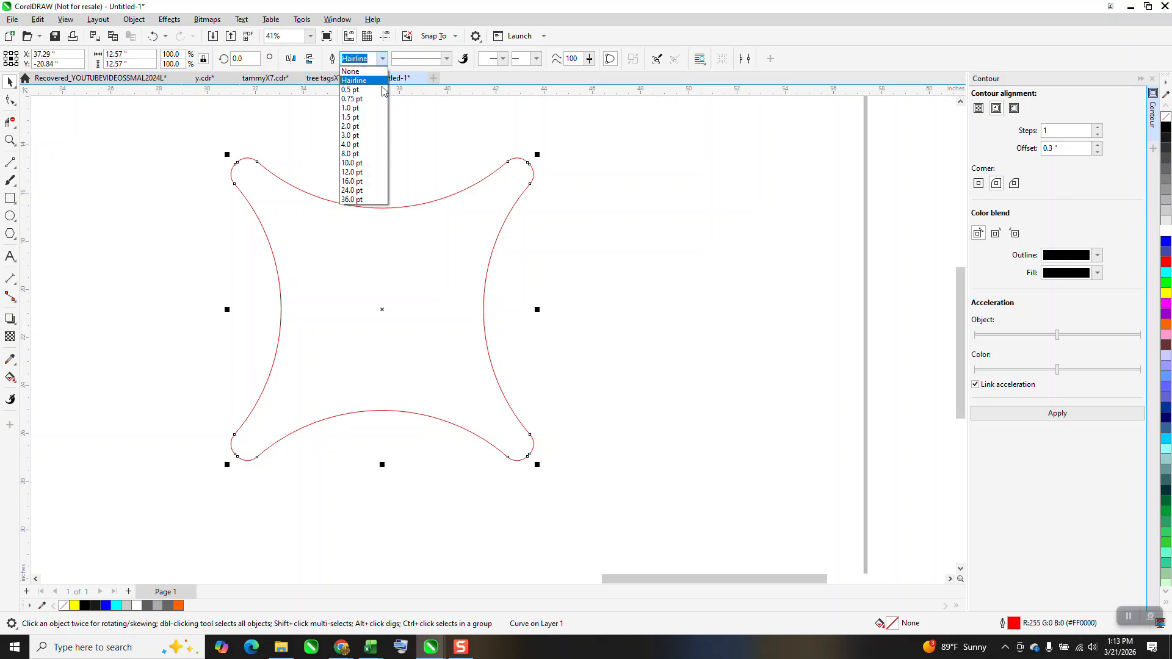
{"action": "left_click", "coordinate": [356, 202]}
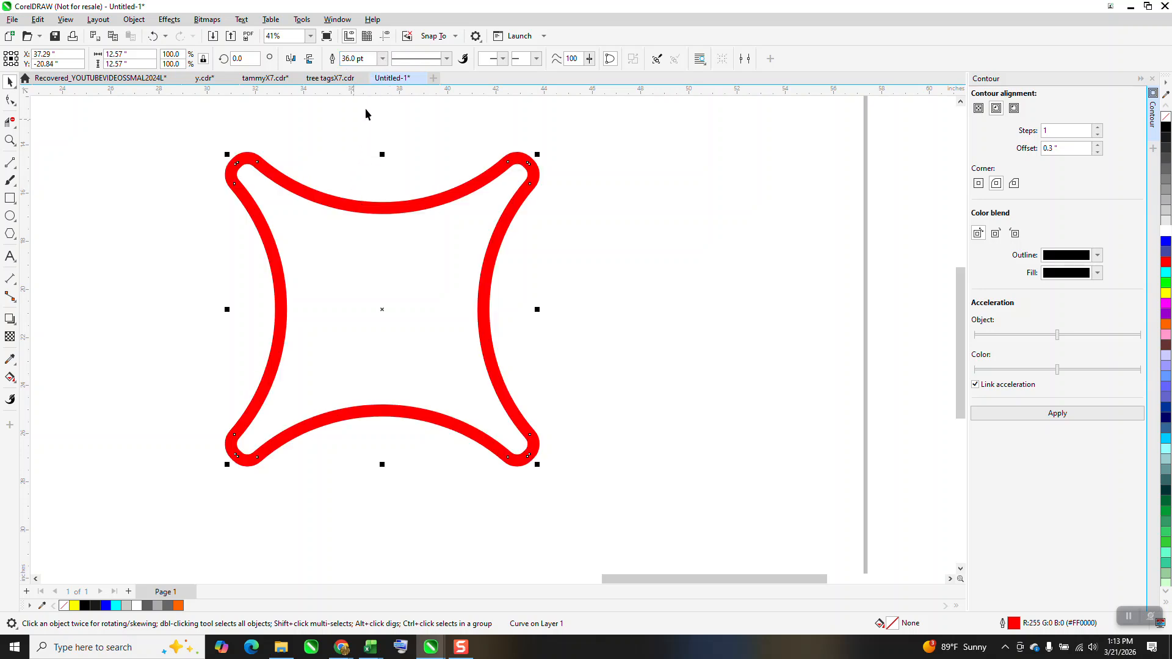
{"action": "left_click", "coordinate": [134, 20]}
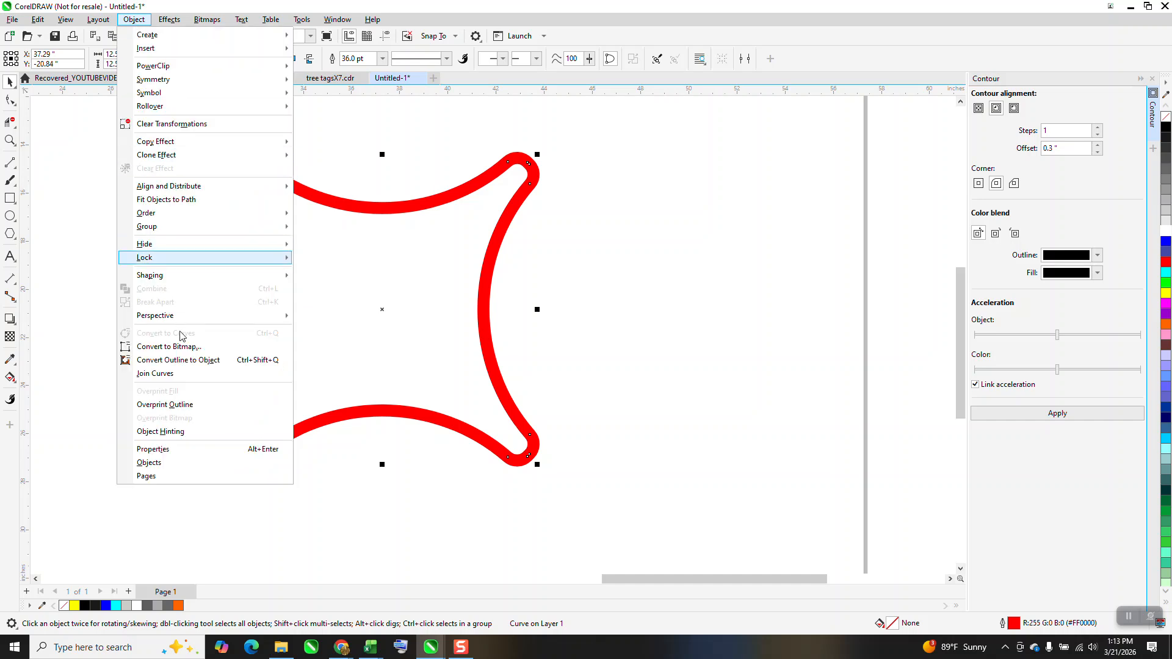
{"action": "left_click", "coordinate": [189, 361]}
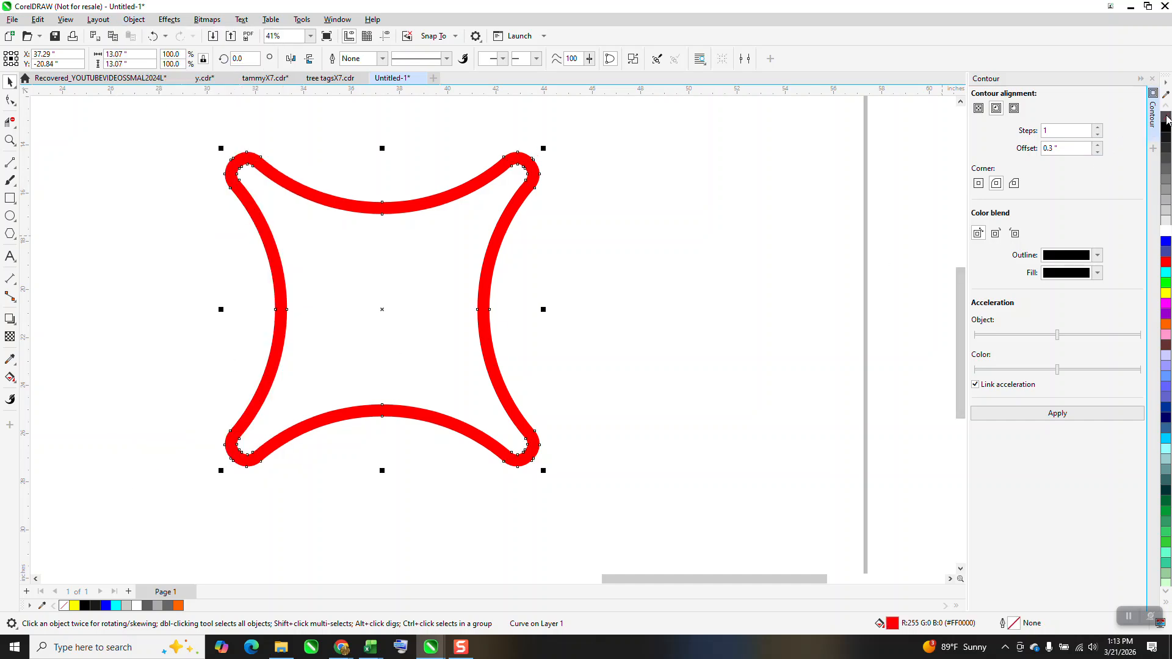
- Remove the band's red fill, give it a black outline, and break it apart into separate inner and outer curves
{"action": "left_click", "coordinate": [1166, 116]}
{"action": "right_click", "coordinate": [1166, 126]}
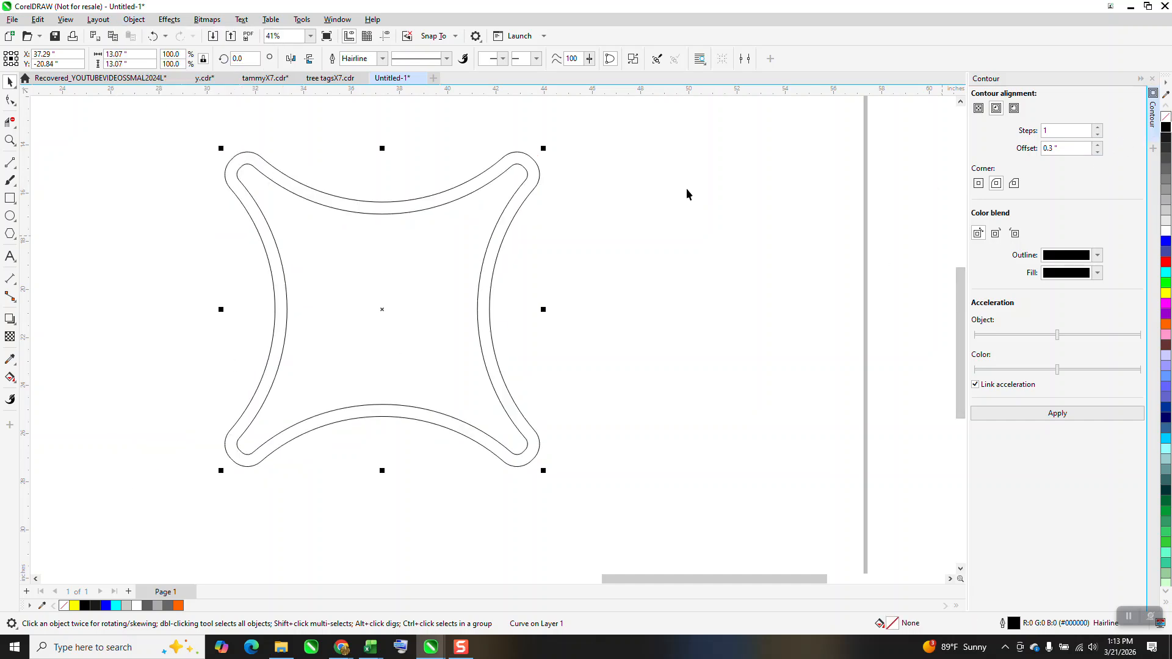
{"action": "left_click", "coordinate": [134, 19]}
{"action": "left_click", "coordinate": [176, 302]}
- Try moving the outer curve away from the inner one, and undo the move
{"action": "left_click", "coordinate": [354, 163]}
{"action": "left_click", "coordinate": [356, 200]}
{"action": "left_click_drag", "start_coordinate": [356, 200], "coordinate": [419, 287]}
{"action": "left_click", "coordinate": [153, 36]}
- Try a 0.3-inch outside contour on the outer curve, undo it, and apply a one-step outside contour with a 0.1-inch offset instead
{"action": "left_click", "coordinate": [1013, 109]}
{"action": "left_click", "coordinate": [1074, 414]}
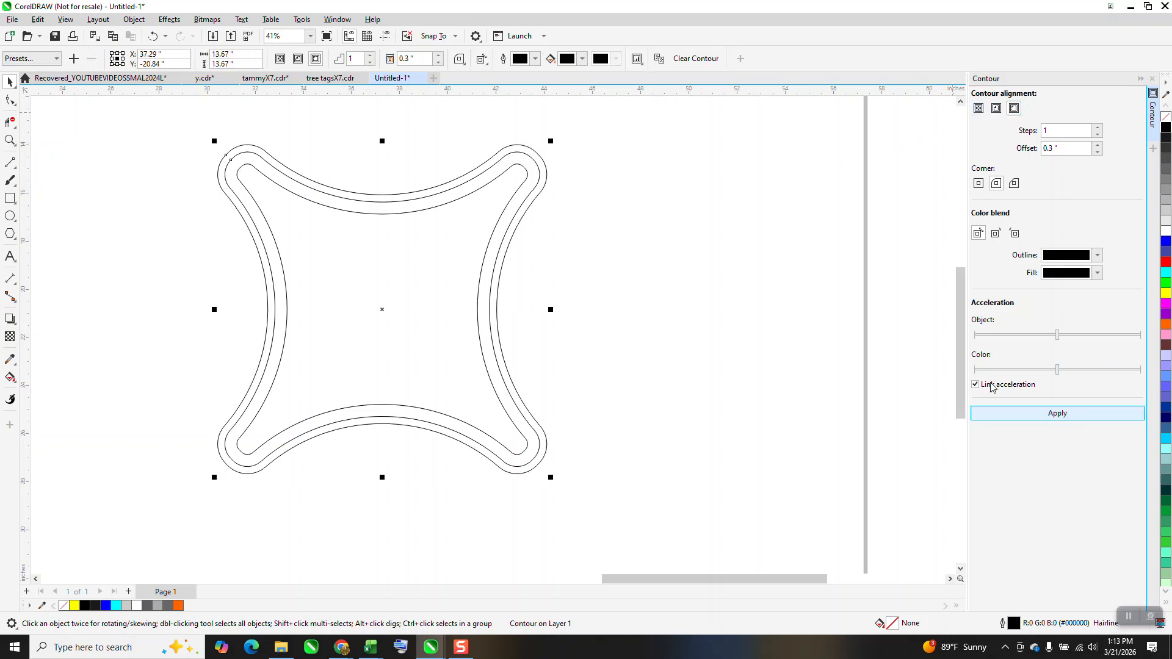
{"action": "left_click", "coordinate": [153, 37]}
{"action": "left_click_drag", "start_coordinate": [1066, 150], "coordinate": [1029, 159]}
{"action": "type", "text": ".1"}
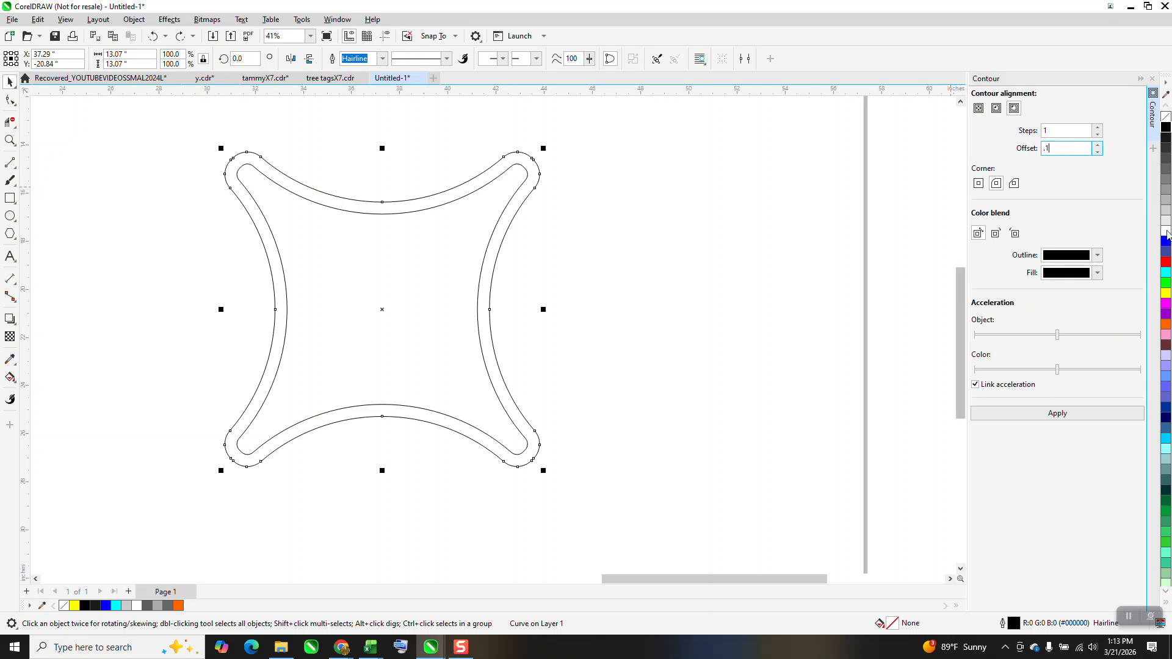
{"action": "left_click", "coordinate": [998, 415]}
- Contour the inner curve inward by 0.1 inch in one step and break both contours apart
{"action": "left_click", "coordinate": [529, 173]}
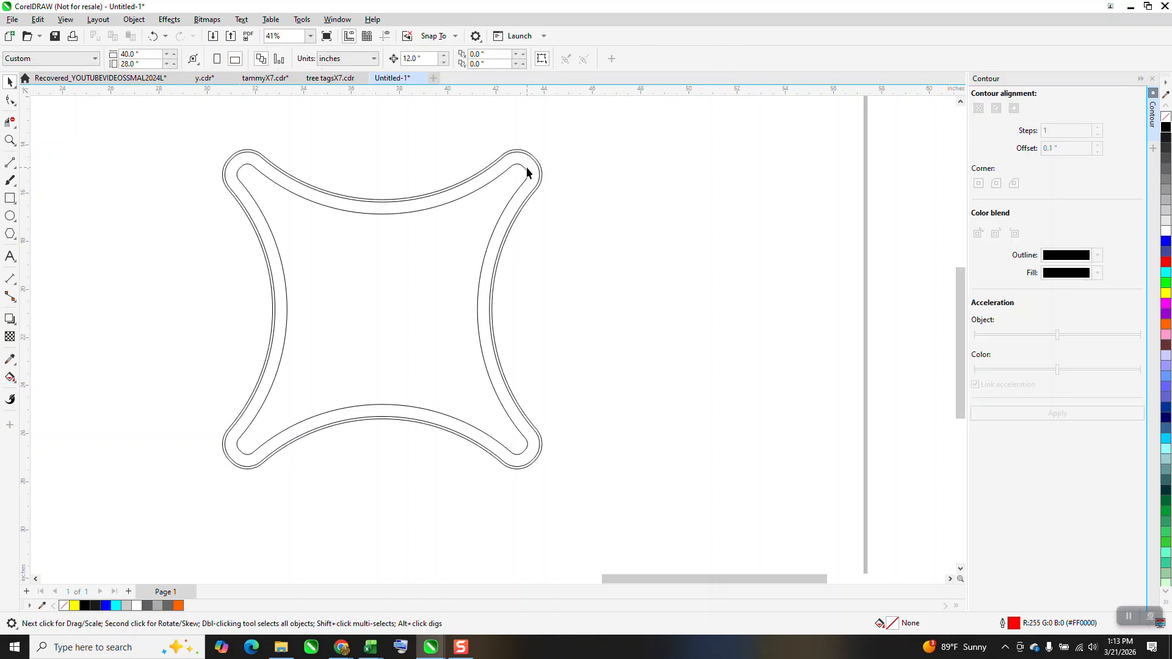
{"action": "left_click", "coordinate": [522, 170]}
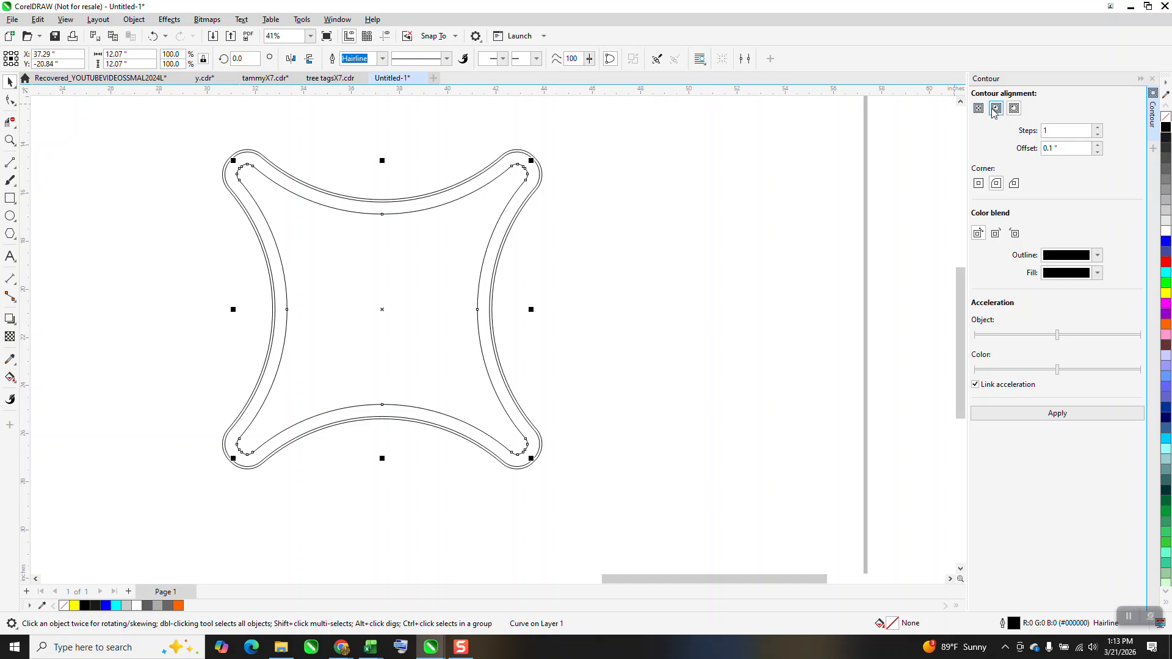
{"action": "left_click", "coordinate": [1074, 414]}
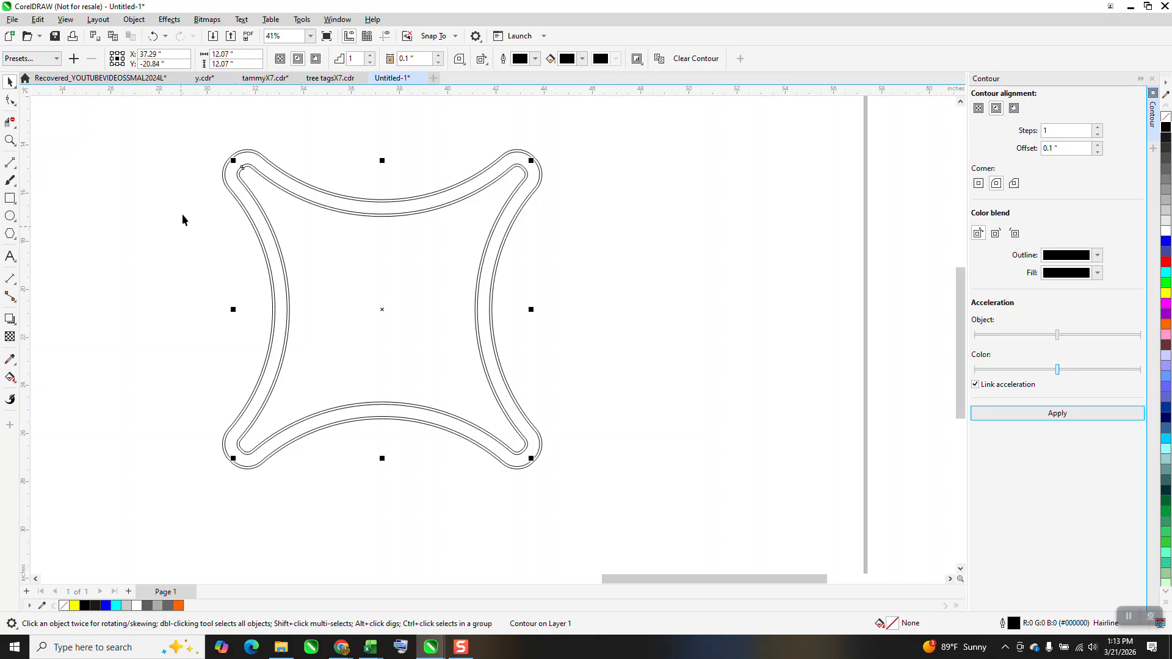
{"action": "left_click_drag", "start_coordinate": [218, 243], "coordinate": [672, 489]}
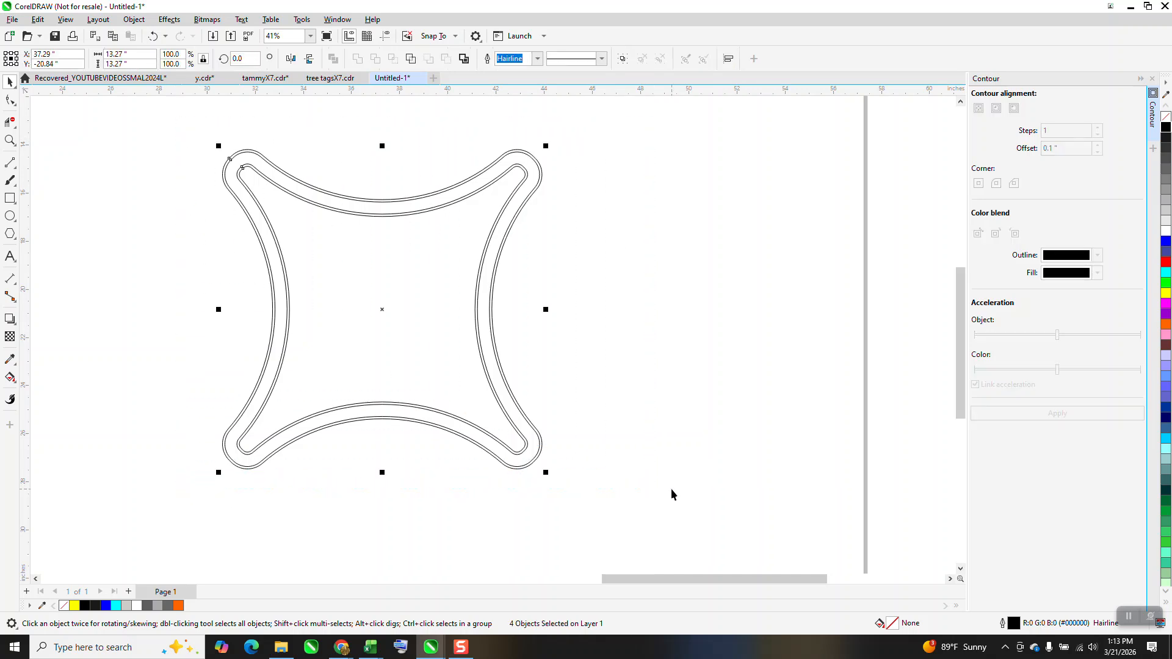
{"action": "left_click", "coordinate": [134, 19]}
{"action": "left_click", "coordinate": [184, 301]}
- Group all four curves and create a copy of the group rotated 45 degrees about the same center
{"action": "left_click_drag", "start_coordinate": [177, 123], "coordinate": [639, 504]}
{"action": "key", "text": "ctrl+g"}
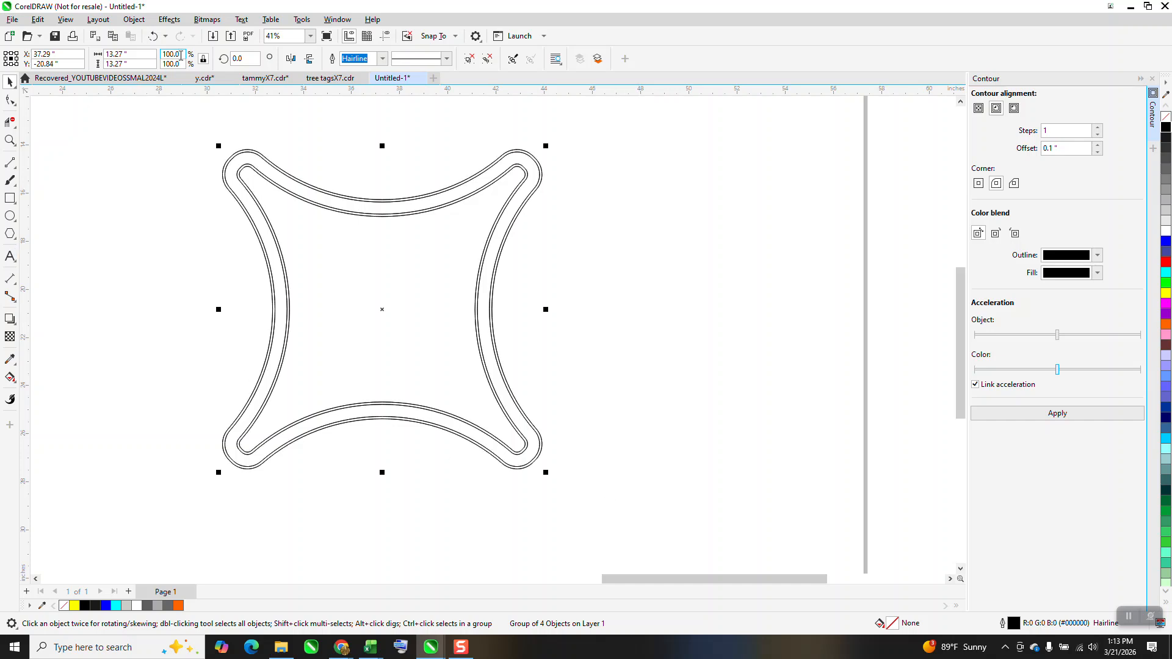
{"action": "type", "text": "45"}
{"action": "key", "text": "Return"}
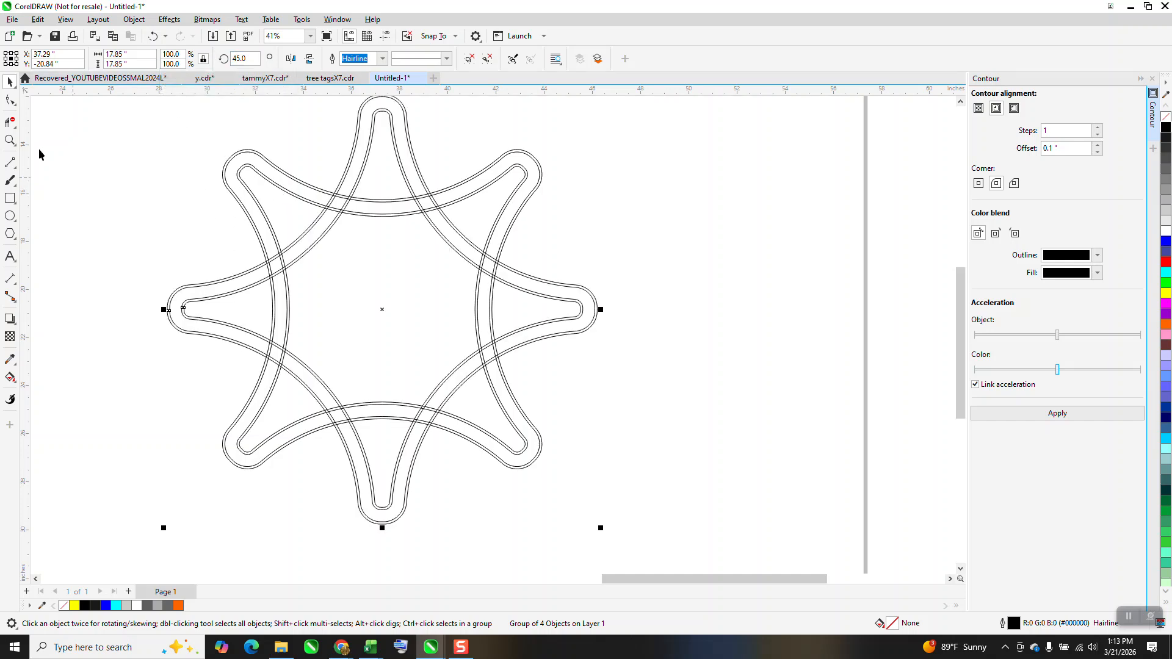
- Delete the scalloped square's line segments inside the upper-left crossing of the top point so the rotated band passes over
{"action": "left_click", "coordinate": [10, 121]}
{"action": "left_click", "coordinate": [10, 141]}
{"action": "left_click_drag", "start_coordinate": [261, 154], "coordinate": [408, 259]}
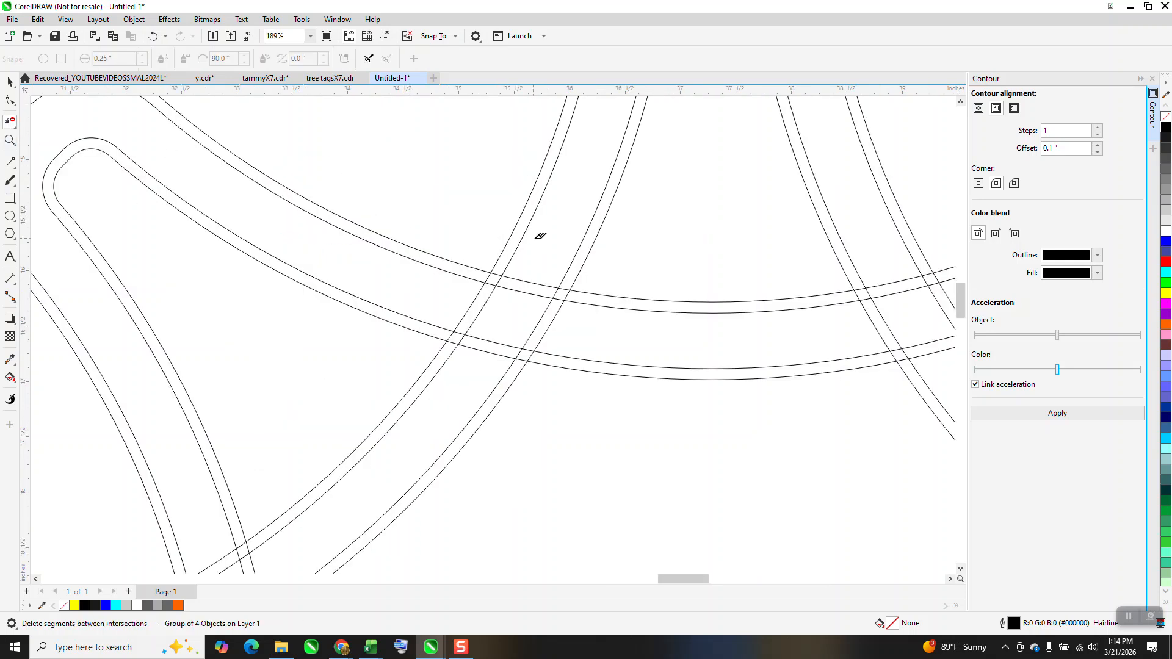
{"action": "left_click_drag", "start_coordinate": [546, 255], "coordinate": [525, 292]}
{"action": "left_click_drag", "start_coordinate": [479, 374], "coordinate": [479, 370]}
- Smart-fill the star's top point band with cyan and no outline, and move the filled piece 12 inches to the right
{"action": "scroll", "coordinate": [332, 227], "scroll_direction": "down", "scroll_amount": 5}
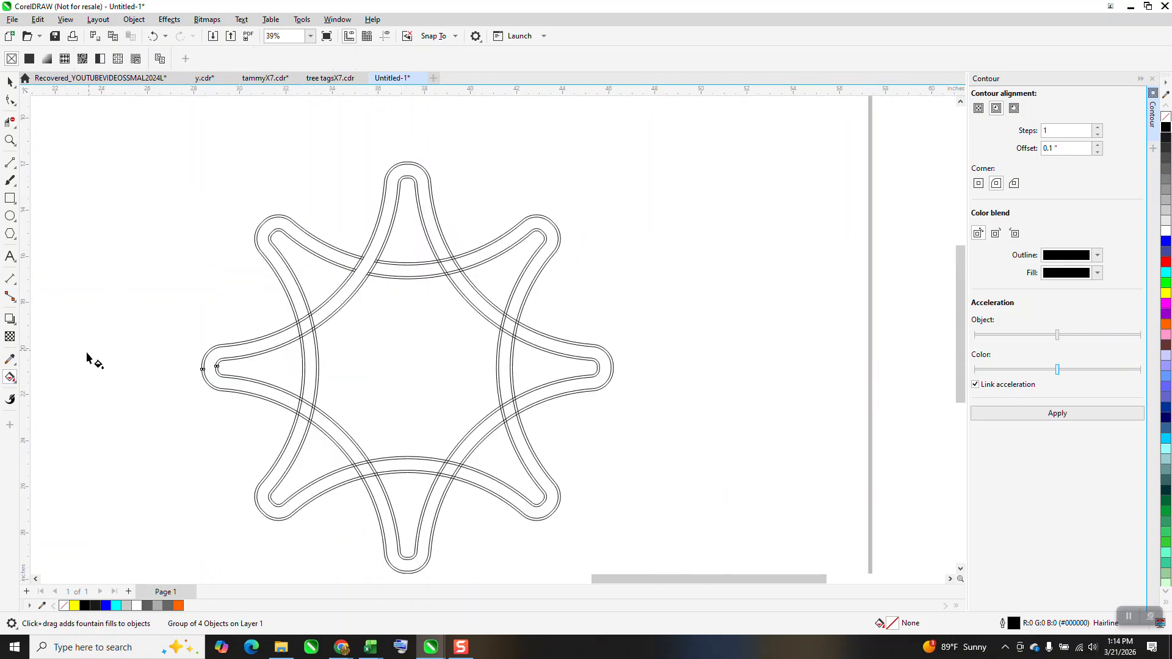
{"action": "left_click", "coordinate": [17, 385]}
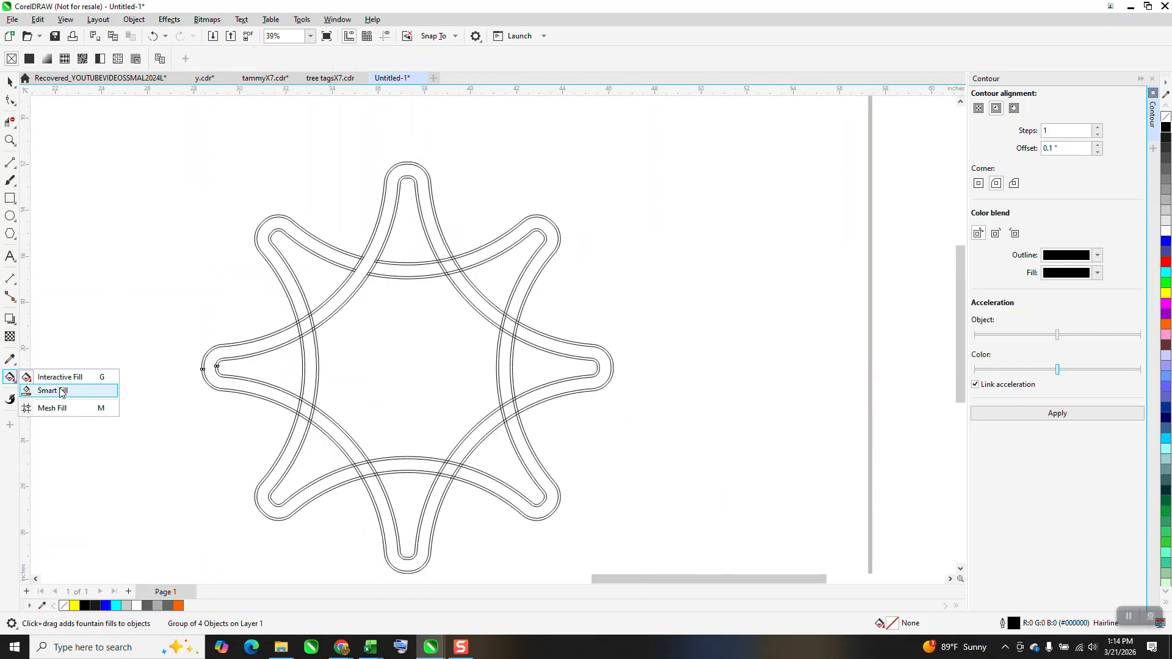
{"action": "left_click", "coordinate": [36, 393]}
{"action": "left_click", "coordinate": [324, 313]}
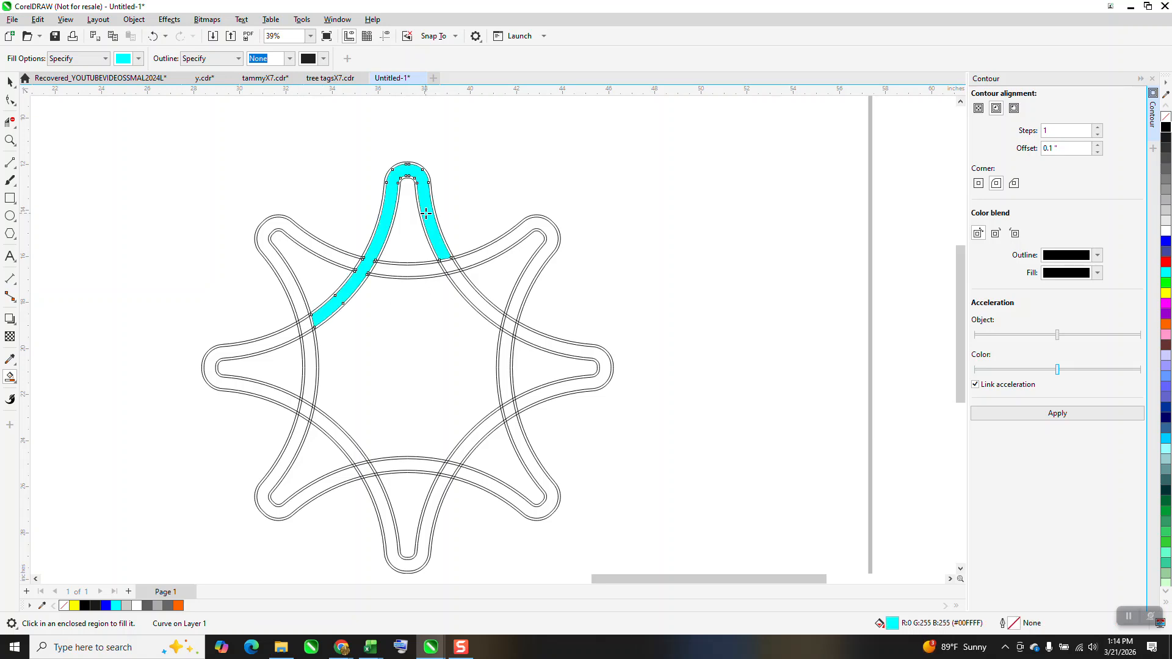
{"action": "left_click", "coordinate": [11, 83]}
{"action": "scroll", "coordinate": [284, 202], "scroll_direction": "down", "scroll_amount": 1}
{"action": "key", "text": "Right"}
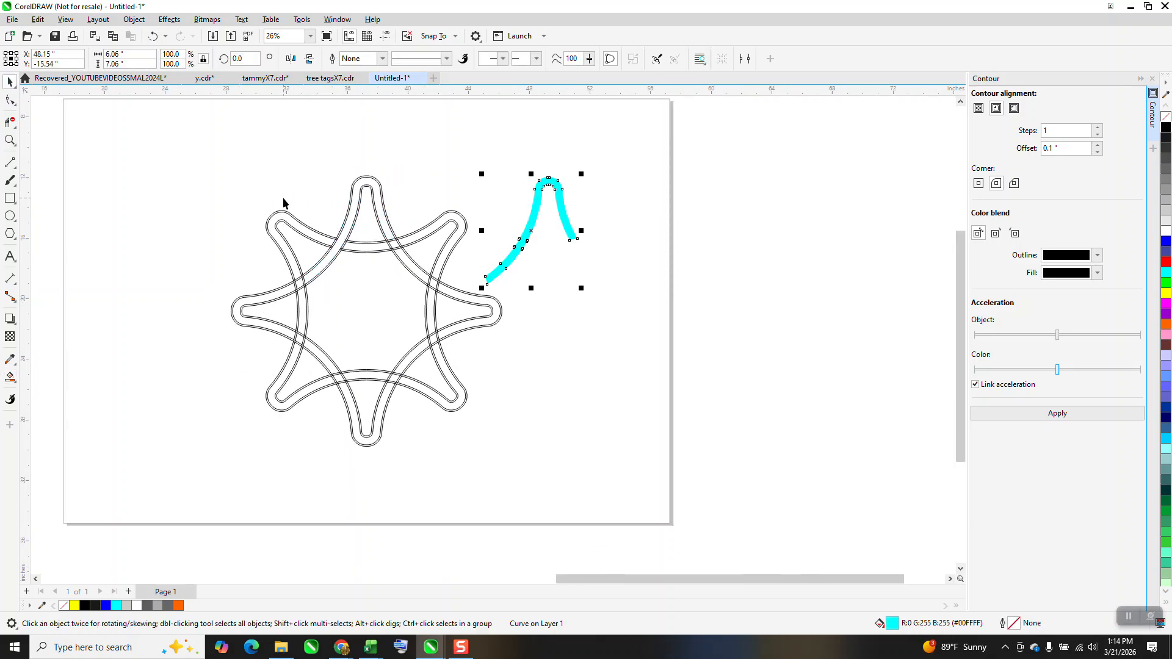
- Move both outline groups past the page's right edge and shift the cyan piece 12 inches back to the left
{"action": "left_click_drag", "start_coordinate": [224, 174], "coordinate": [514, 433]}
{"action": "key", "text": "Right"}
{"action": "key", "text": "Right"}
{"action": "key", "text": "Right"}
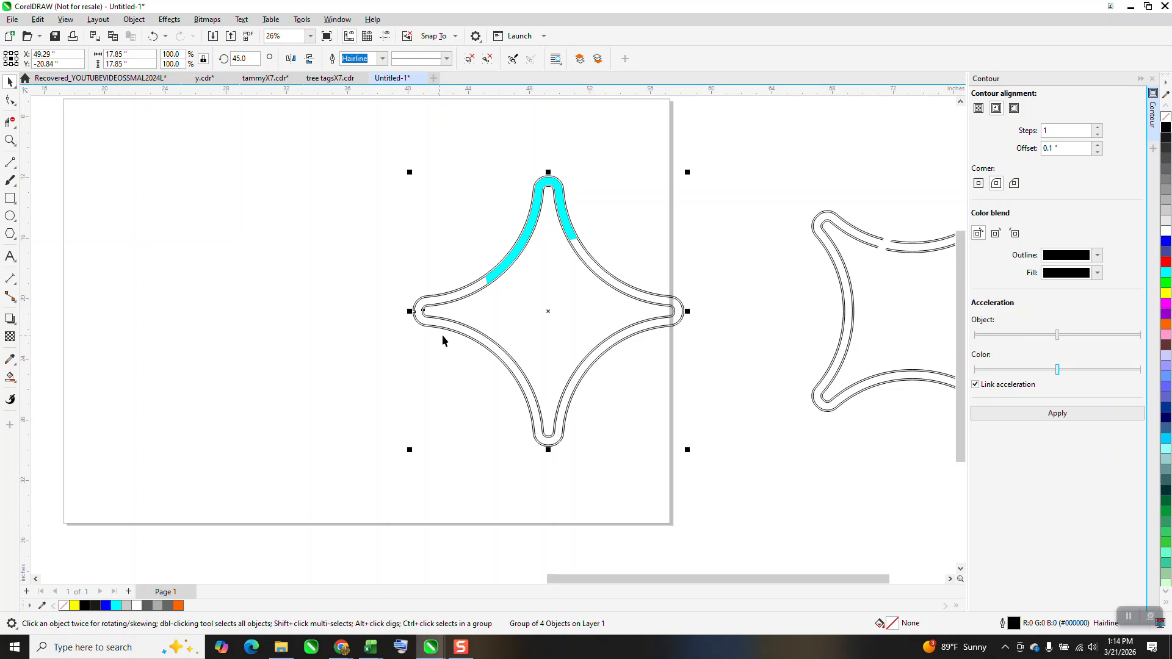
{"action": "left_click", "coordinate": [515, 252]}
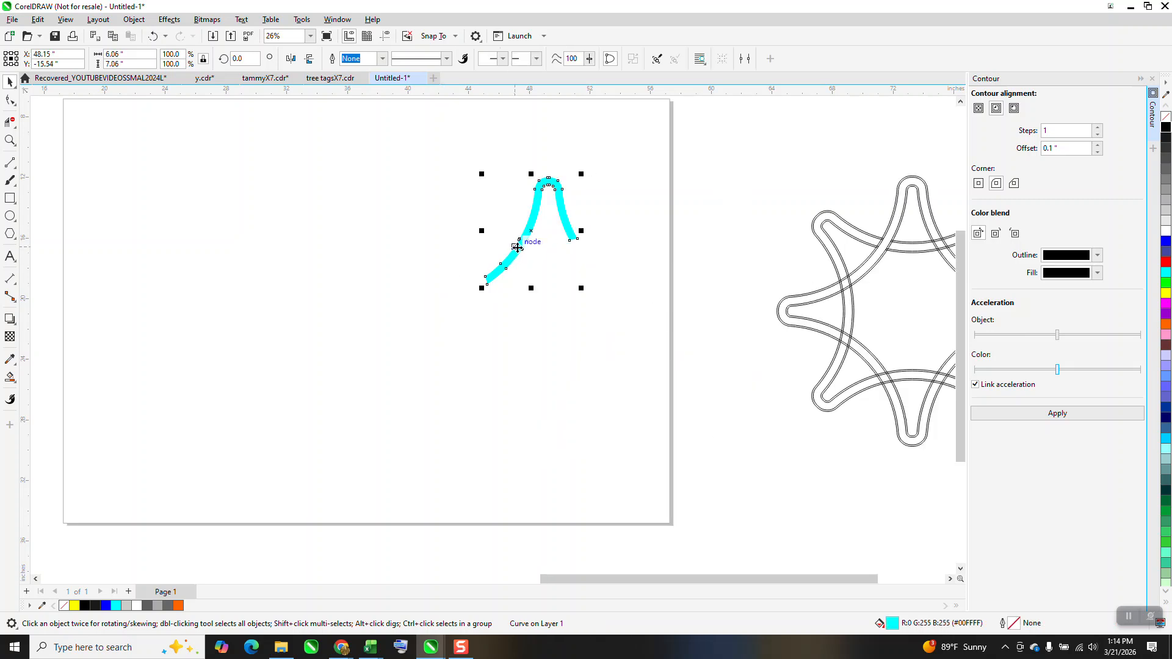
{"action": "key", "text": "Left"}
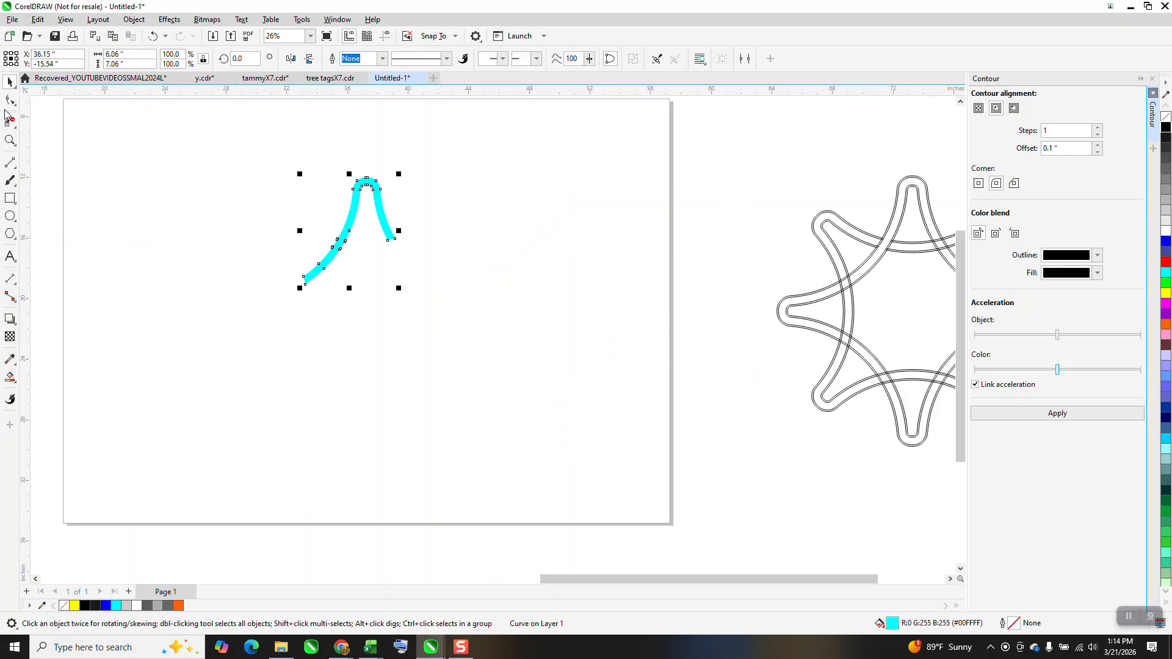
- Apply a fountain fill running down the piece from cyan at the tip to black below, with two extra cyan color stops between
{"action": "left_click", "coordinate": [9, 140]}
{"action": "left_click_drag", "start_coordinate": [248, 146], "coordinate": [508, 359]}
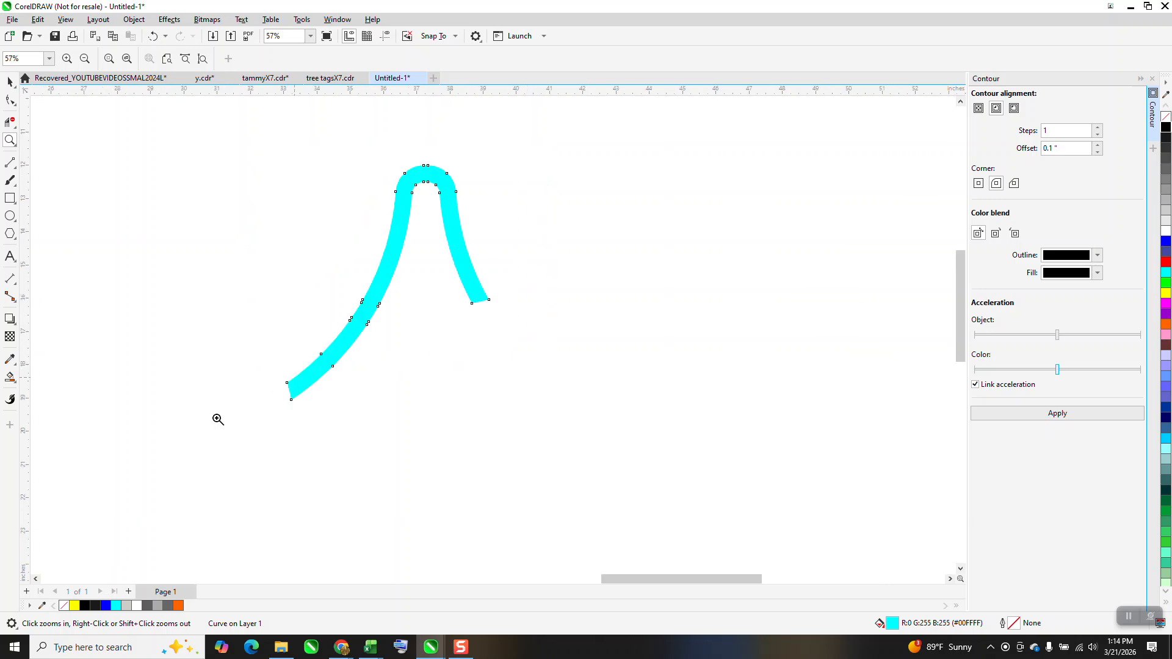
{"action": "left_click", "coordinate": [10, 379]}
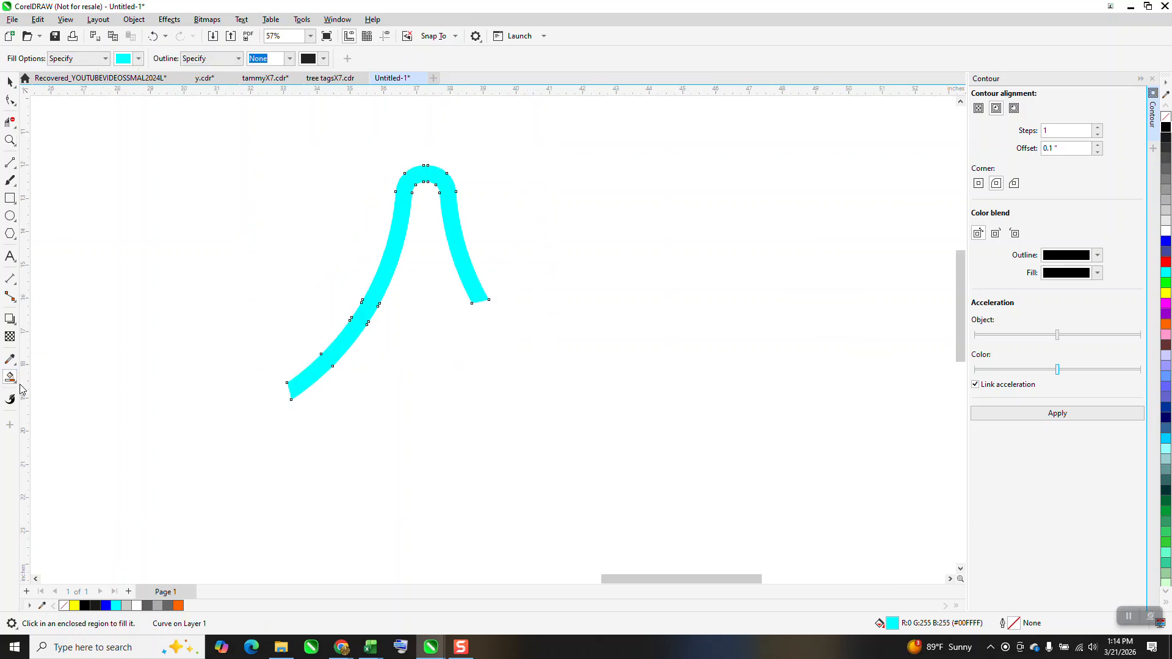
{"action": "key", "text": "g"}
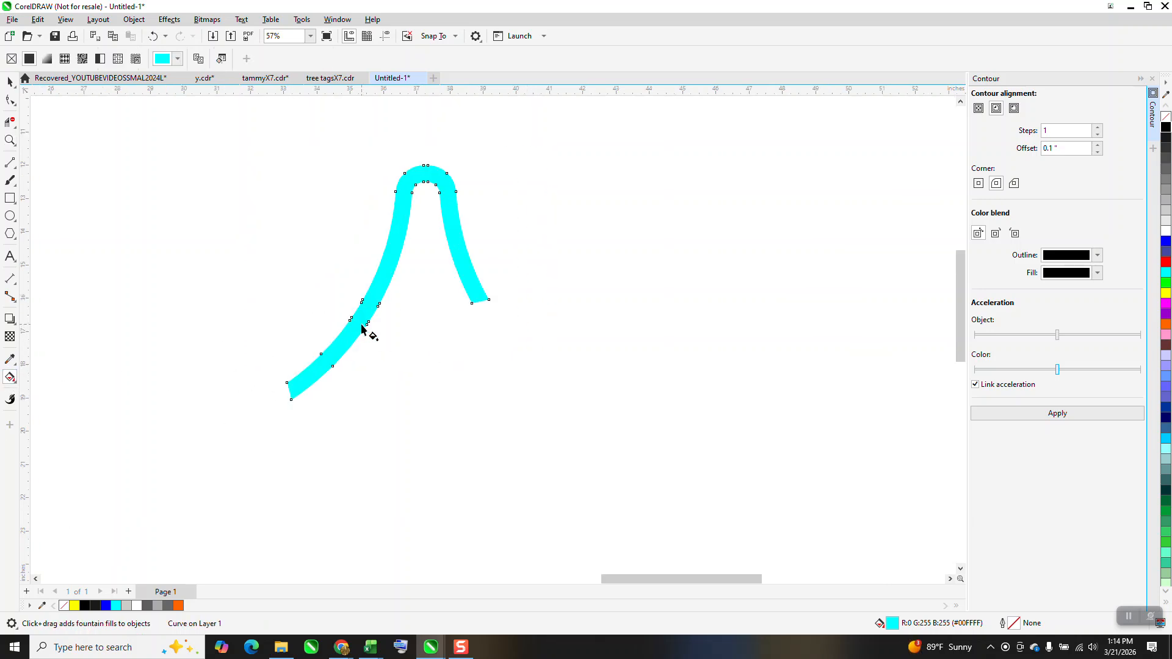
{"action": "left_click_drag", "start_coordinate": [423, 166], "coordinate": [434, 424]}
{"action": "left_click_drag", "start_coordinate": [1166, 128], "coordinate": [434, 425]}
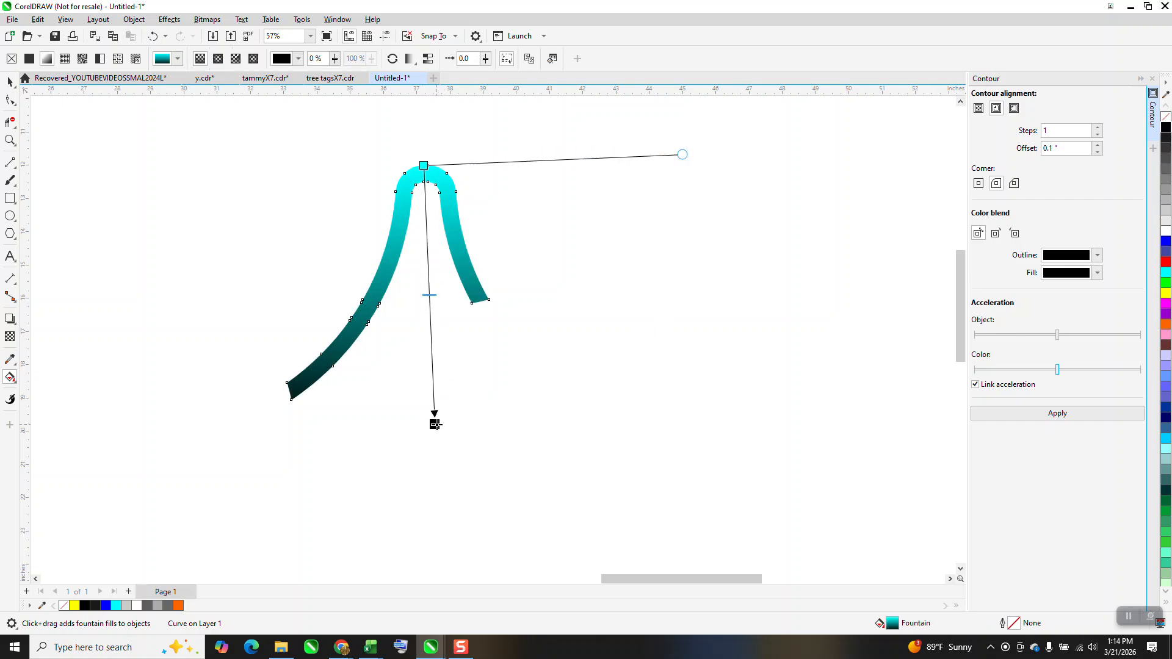
{"action": "left_click_drag", "start_coordinate": [1165, 273], "coordinate": [429, 257]}
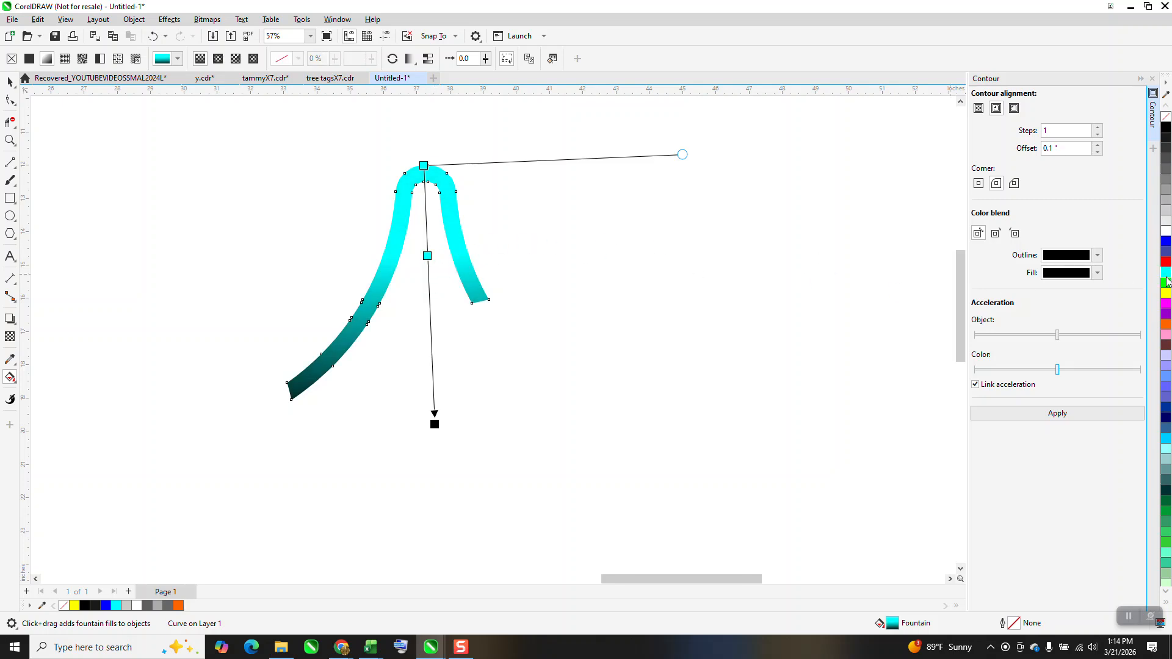
{"action": "left_click_drag", "start_coordinate": [1166, 275], "coordinate": [435, 327]}
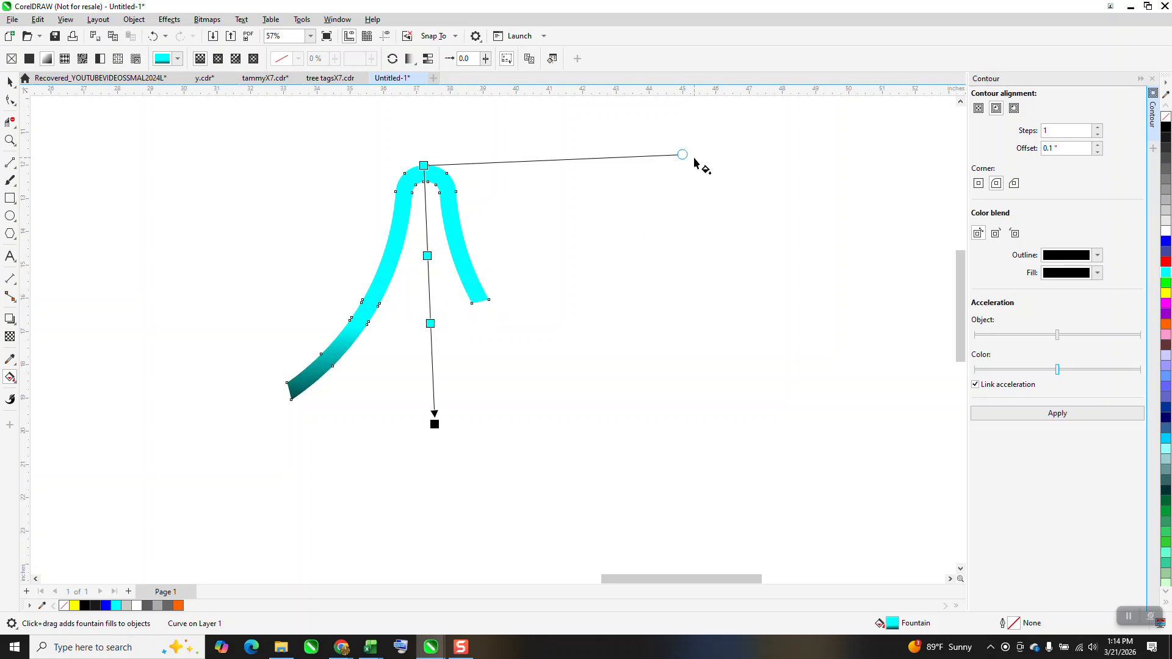
- Shorten and tilt the piece's fountain fill so both lower ends of the band fade from cyan towards black
{"action": "left_click_drag", "start_coordinate": [684, 153], "coordinate": [569, 119]}
{"action": "left_click_drag", "start_coordinate": [435, 423], "coordinate": [455, 349]}
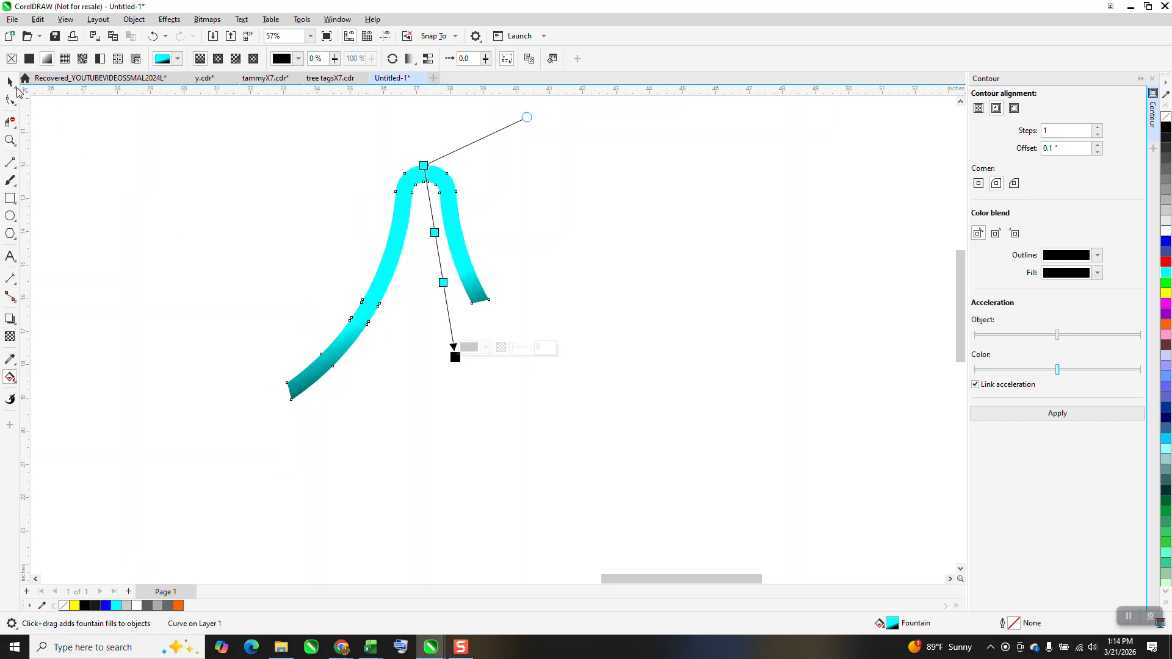
{"action": "left_click", "coordinate": [10, 81]}
- Rotate a copy of the shaded piece by 45 degrees around the star's centre and repeat until eight pieces complete the star
{"action": "scroll", "coordinate": [530, 354], "scroll_direction": "down", "scroll_amount": 1}
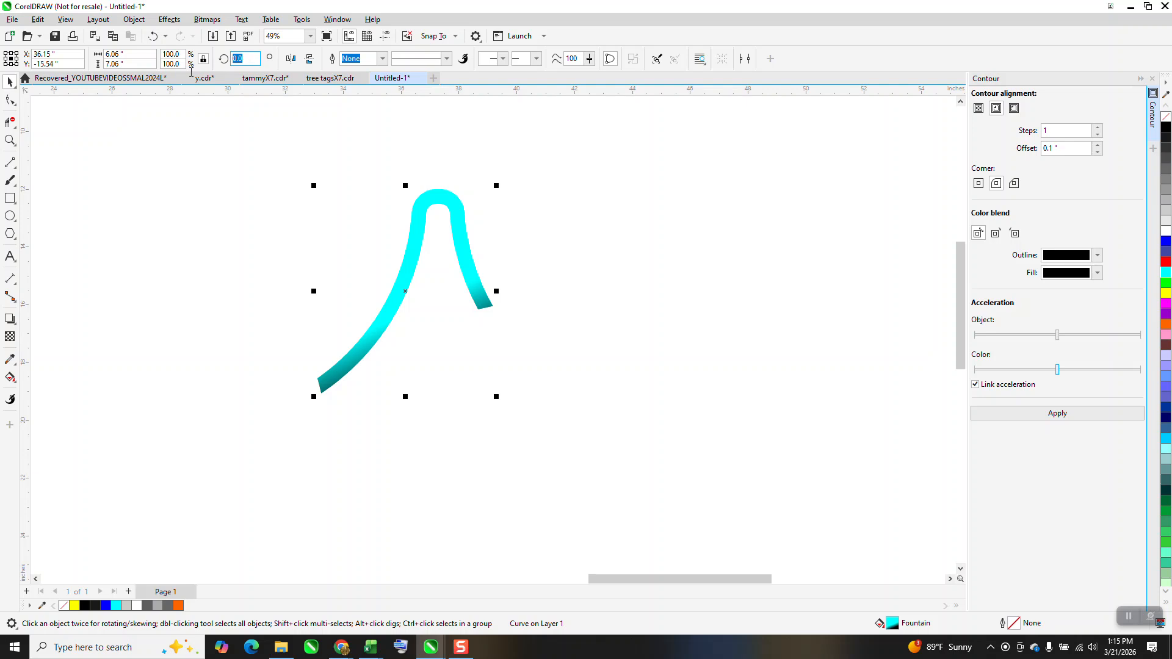
{"action": "type", "text": "45"}
{"action": "key", "text": "Return"}
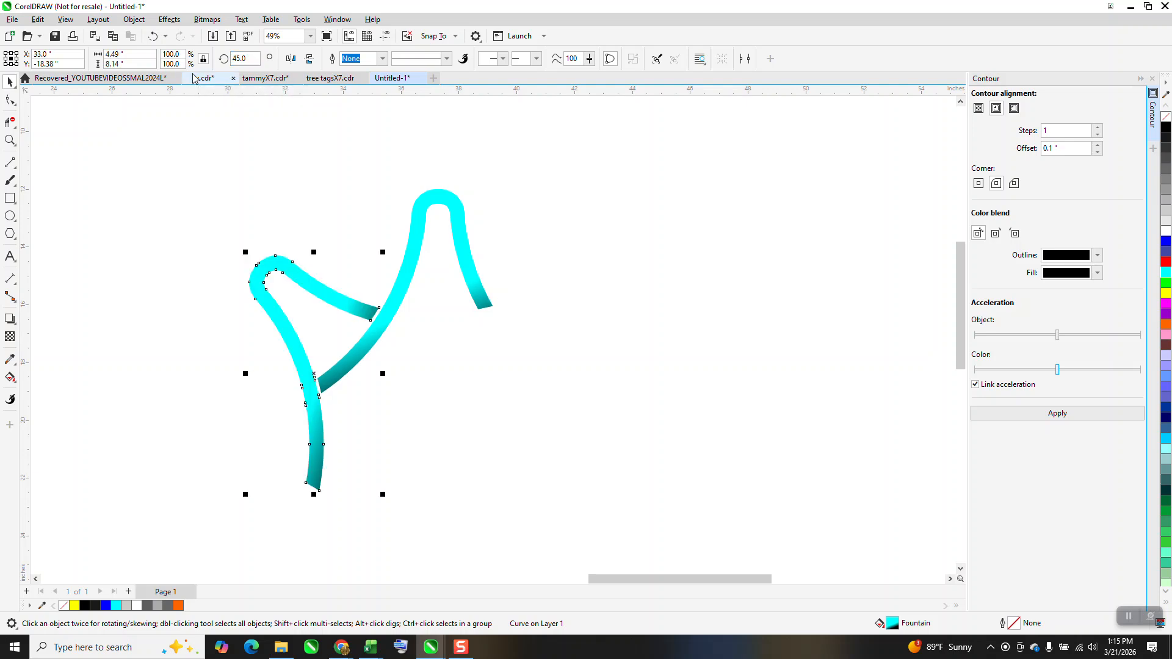
{"action": "key", "text": "ctrl+r"}
{"action": "key", "text": "ctrl+r"}
{"action": "key", "text": "ctrl+r"}
{"action": "key", "text": "ctrl+r"}
{"action": "key", "text": "ctrl+r"}
{"action": "key", "text": "ctrl+r"}
{"action": "scroll", "coordinate": [336, 186], "scroll_direction": "down", "scroll_amount": 1}
{"action": "scroll", "coordinate": [575, 313], "scroll_direction": "down", "scroll_amount": 2}
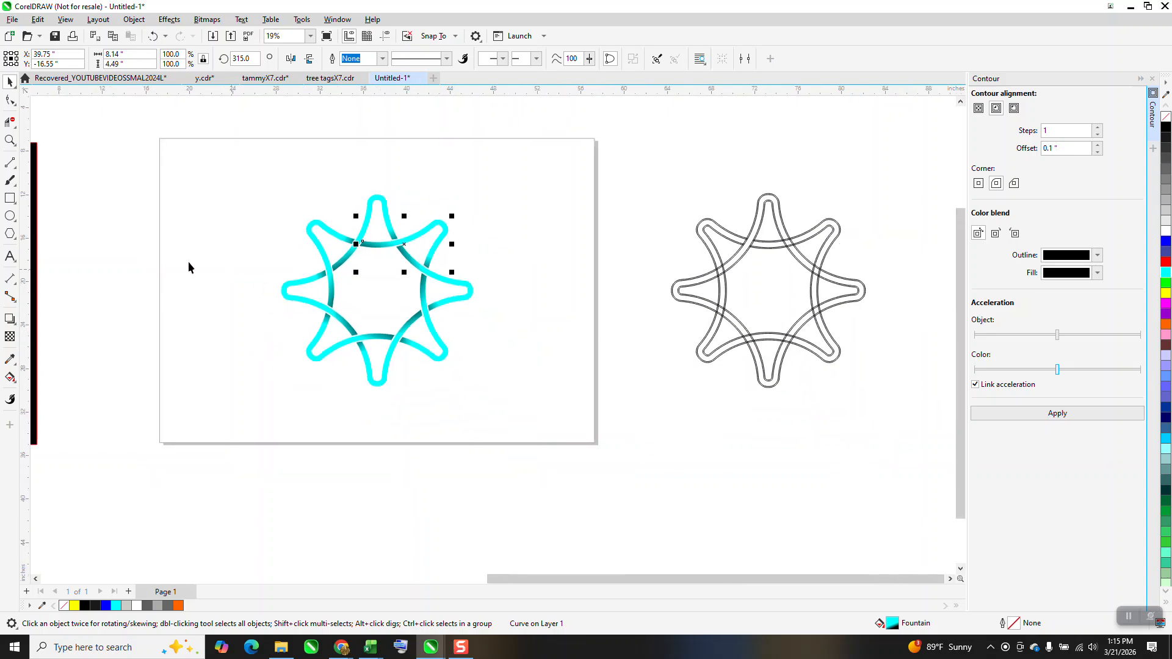
- Move the black rectangle onto the page behind the finished star as its background, and inspect the woven crossings up close
{"action": "left_click_drag", "start_coordinate": [31, 240], "coordinate": [512, 249]}
{"action": "left_click", "coordinate": [10, 141]}
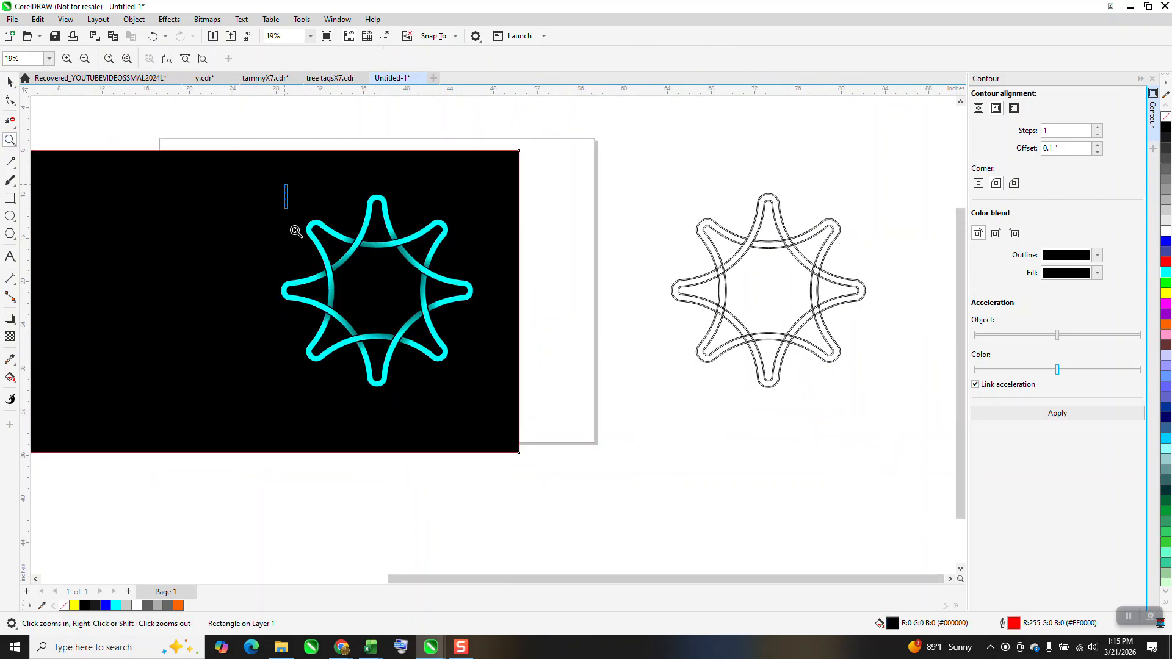
{"action": "left_click", "coordinate": [428, 299]}
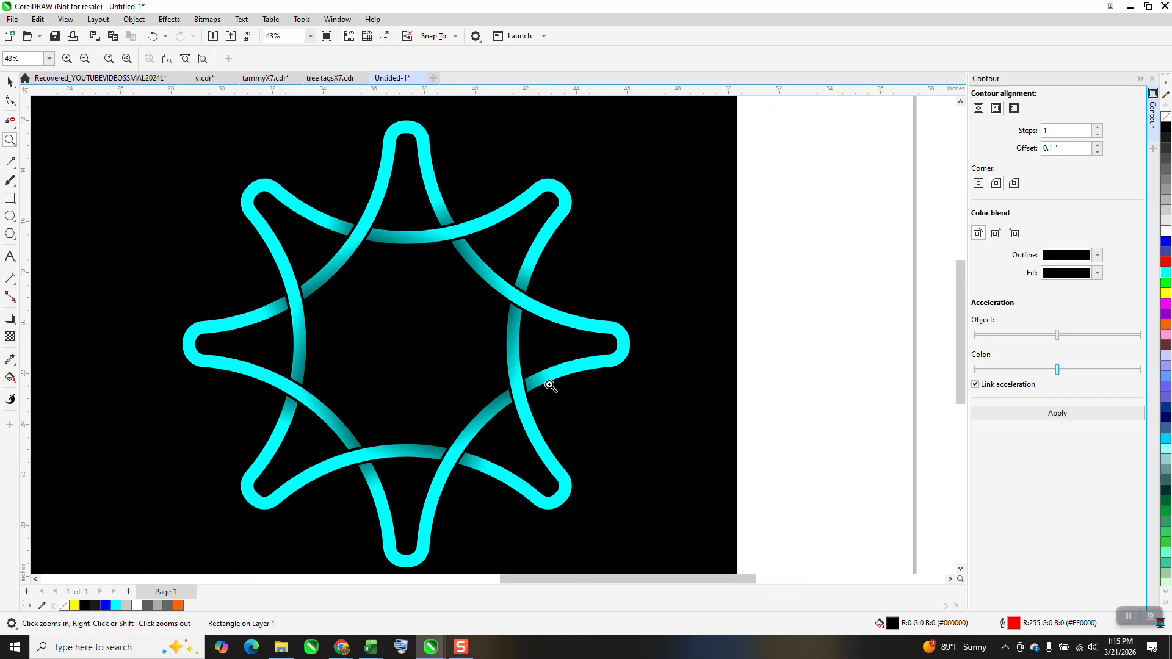
{"action": "scroll", "coordinate": [550, 386], "scroll_direction": "down", "scroll_amount": 1}
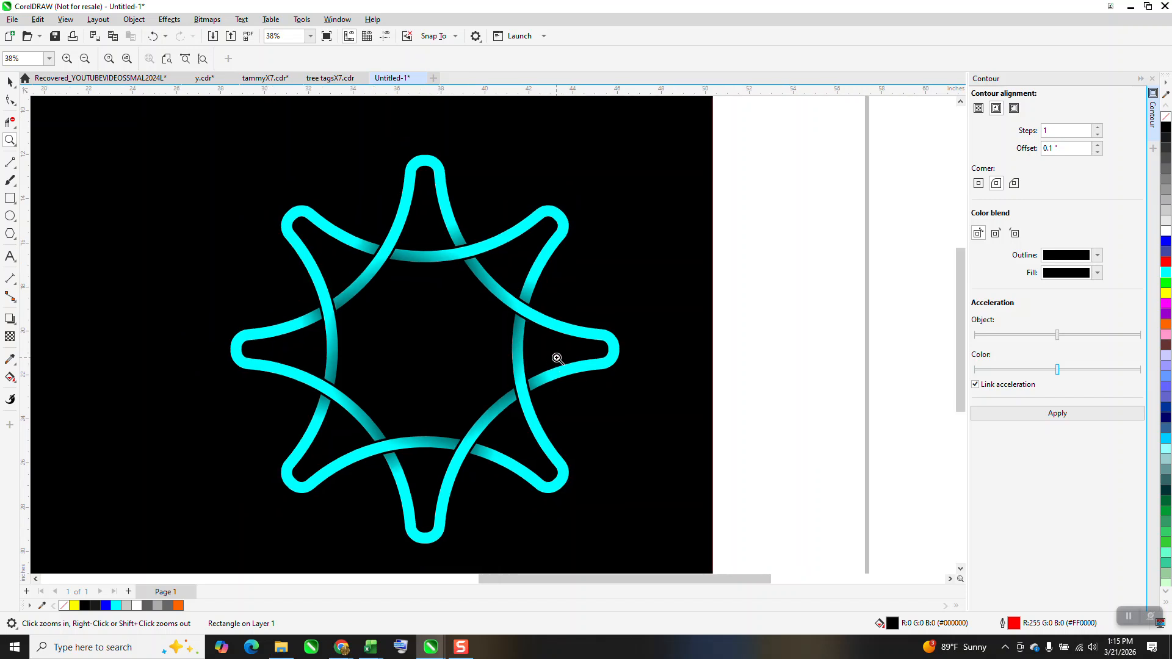